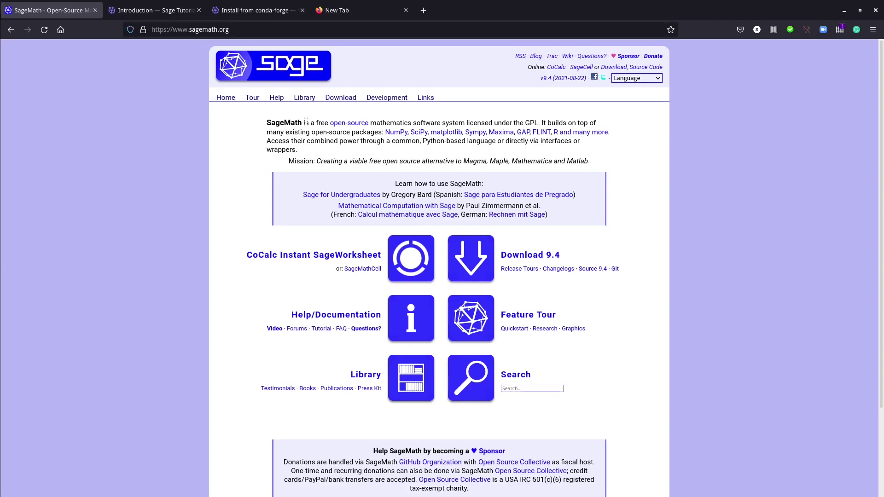
# Step: Highlight a line of text on the SageMath home page, then clear the selection
pyautogui.moveTo(306, 123); pyautogui.dragTo(466, 122)
pyautogui.click(481, 122)
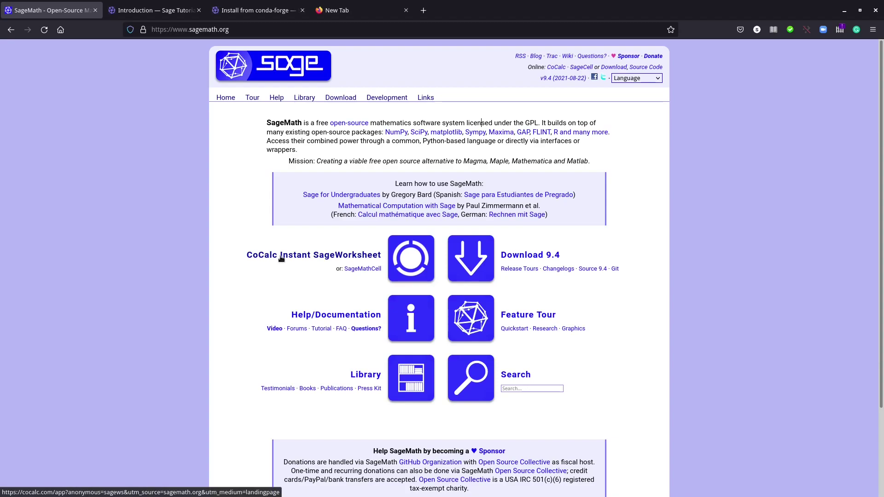
# Step: Open the CoCalc Instant SageWorksheet link in a new tab, then return to the SageMath tab
pyautogui.rightClick(300, 258)
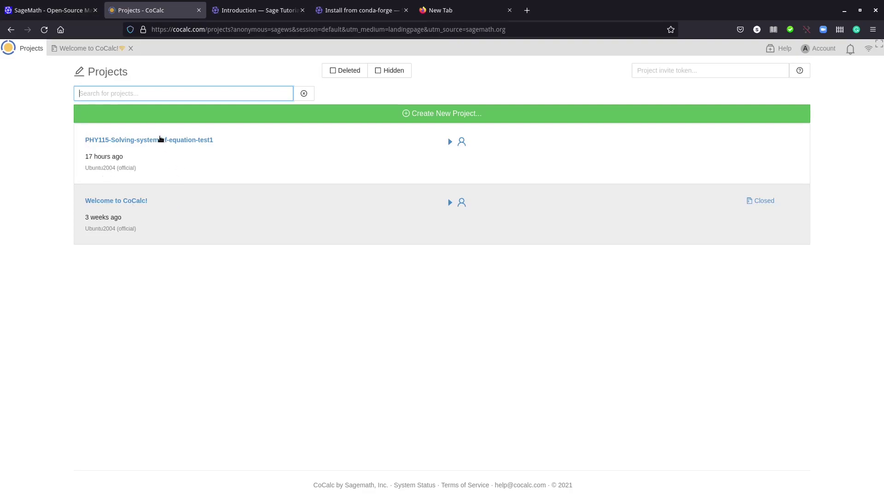
pyautogui.click(70, 5)
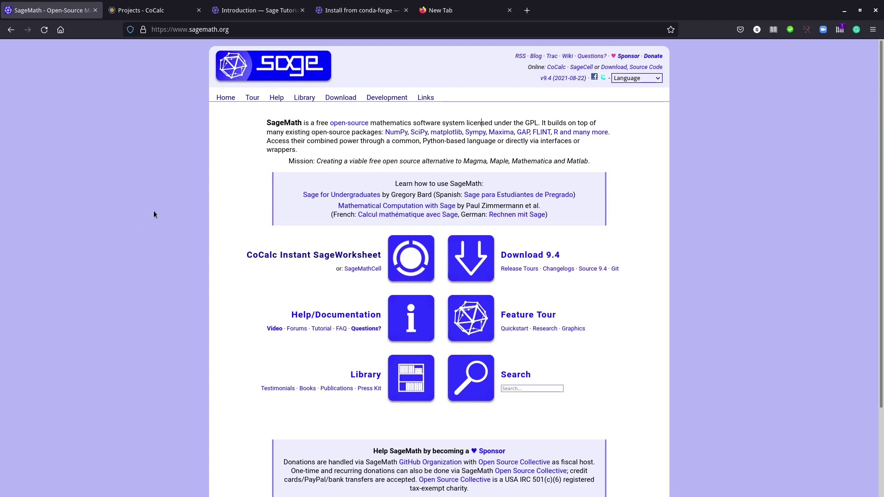
# Step: Open the Sage Tutorial's Installation section from the site's Help menu
pyautogui.click(226, 98)
pyautogui.moveTo(276, 97)
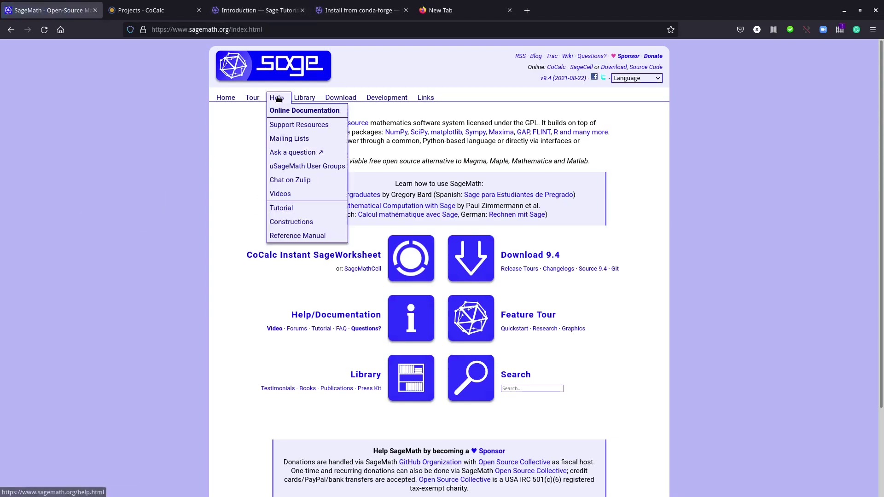
pyautogui.click(288, 207)
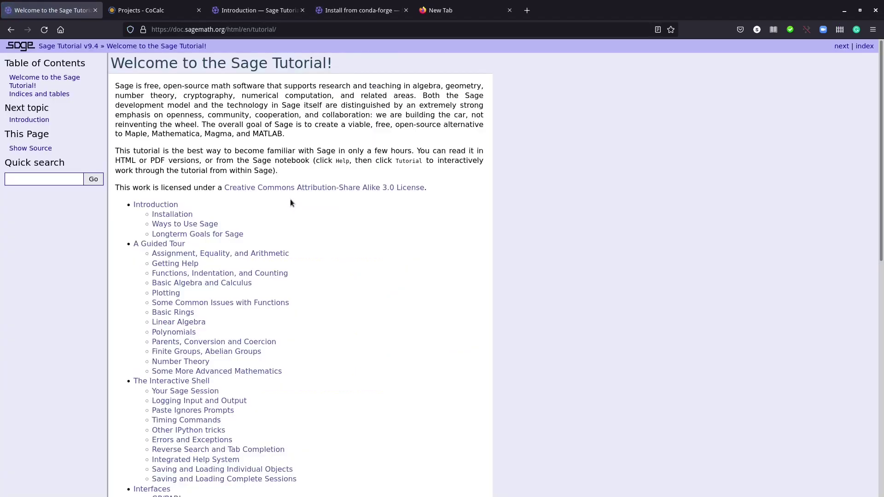
pyautogui.click(174, 215)
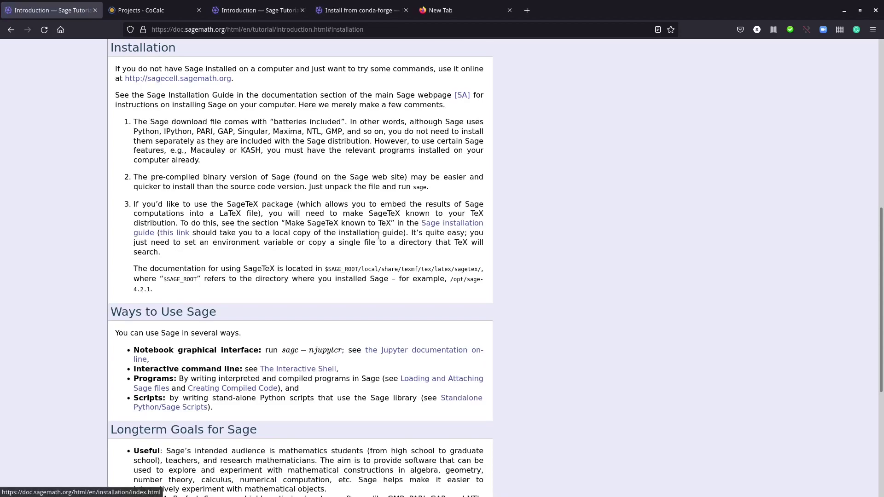
# Step: Follow the Sage installation guide to the Installation Guide's 'Install from conda-forge' page
pyautogui.click(452, 226)
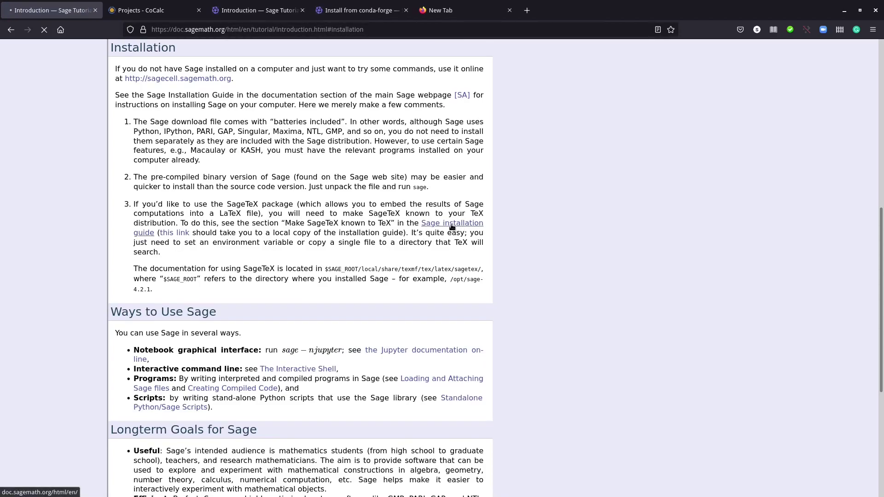
pyautogui.scroll(-5, 311, 278)
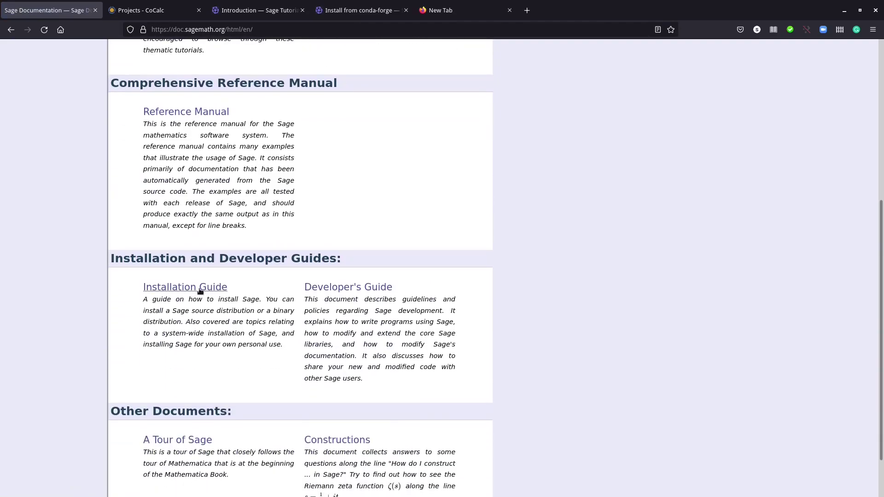
pyautogui.click(200, 289)
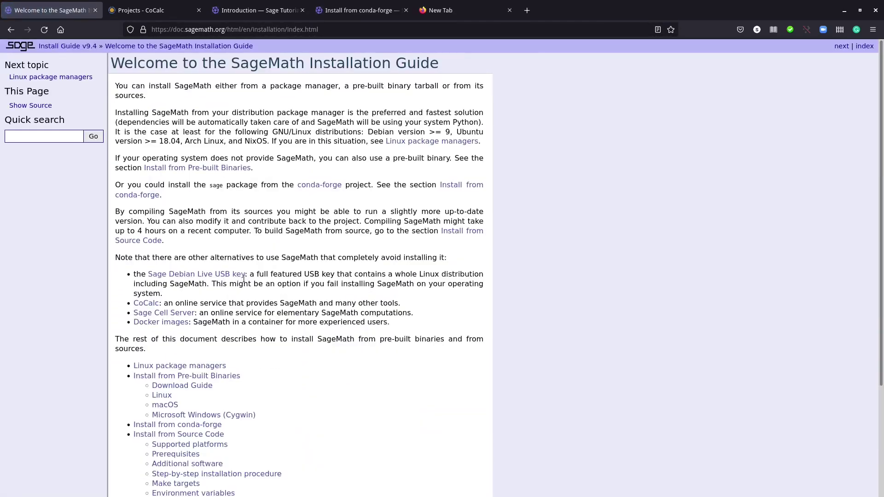
pyautogui.scroll(-3, 207, 378)
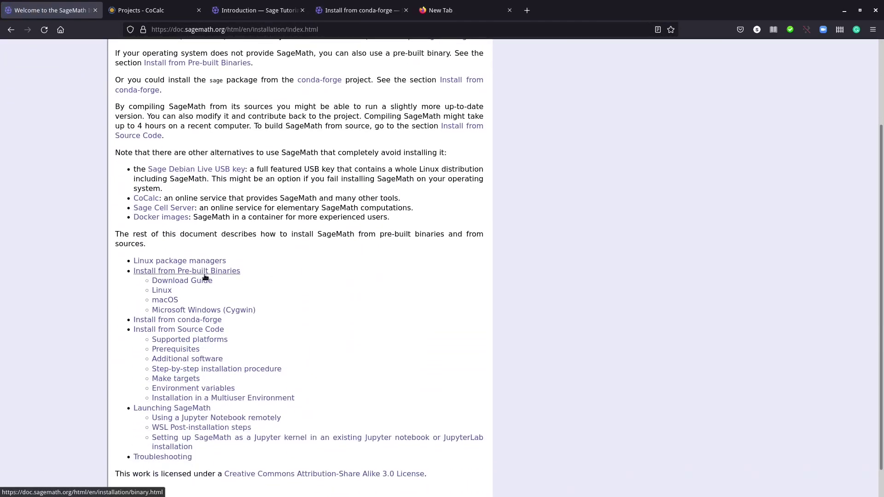
pyautogui.click(180, 324)
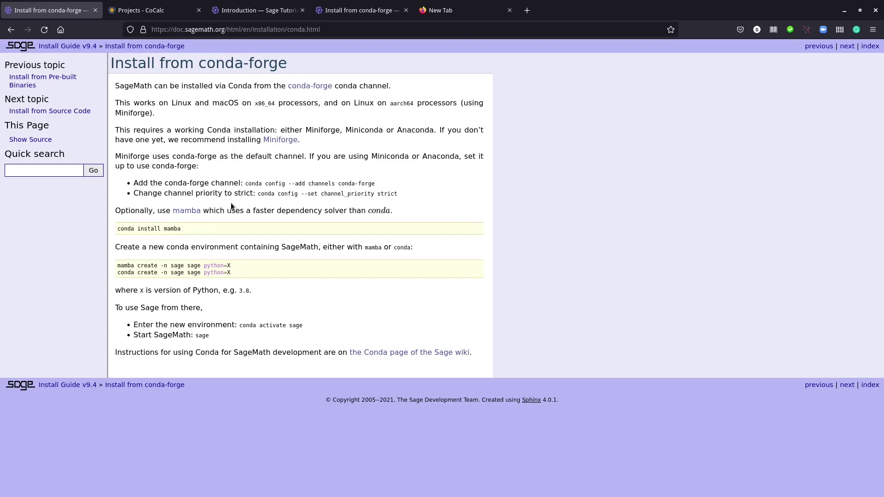
# Step: Return to the conda-forge instructions and select the word 'Miniconda' in the requirements
pyautogui.click(436, 6)
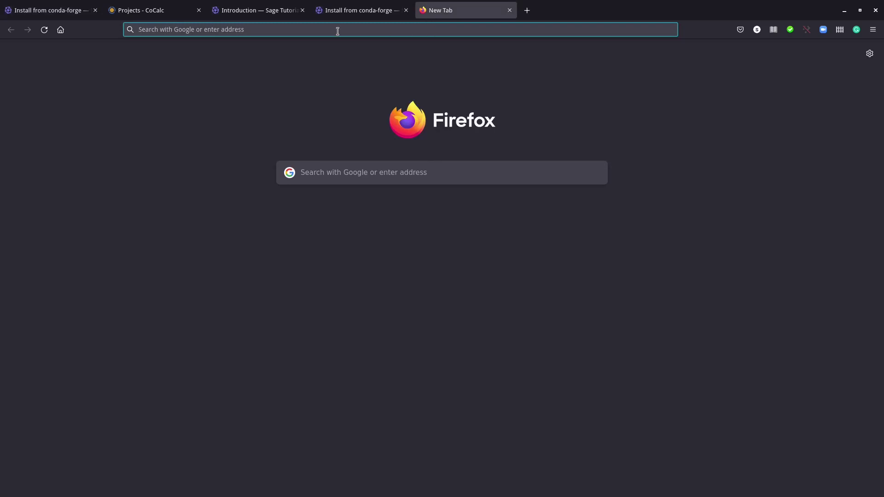
pyautogui.click(78, 5)
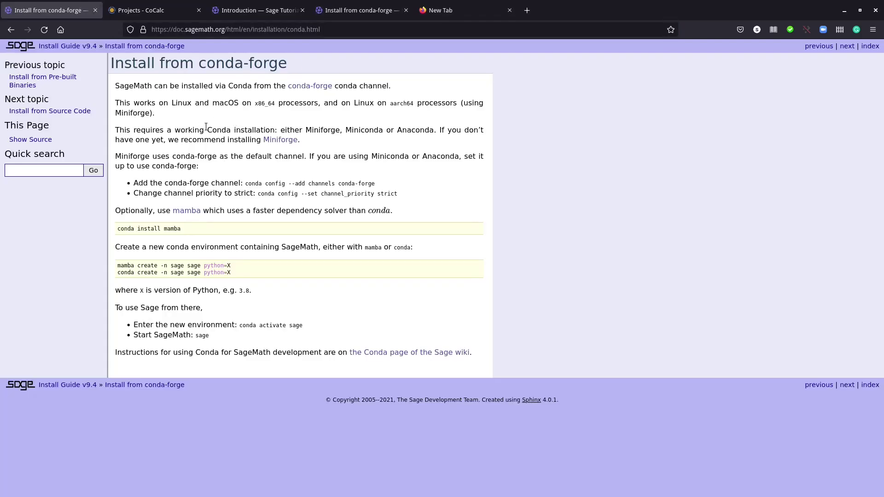
pyautogui.moveTo(208, 130); pyautogui.dragTo(248, 130)
pyautogui.click(282, 129)
pyautogui.doubleClick(351, 130)
pyautogui.doubleClick(404, 129)
# Step: Search for 'miniconda' and open the Conda docs Miniconda page at its Linux installers table
pyautogui.hotkey('ctrl', 'pageup')
pyautogui.middleClick(118, 141)
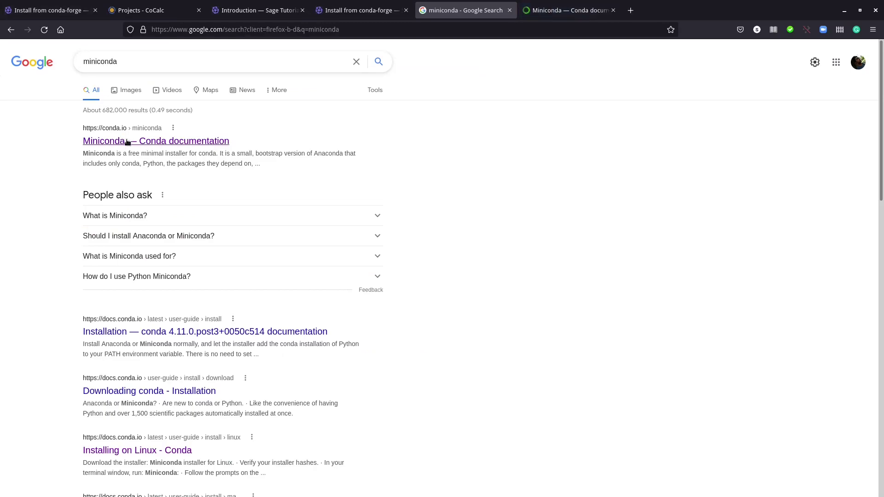
pyautogui.hotkey('ctrl', 'pagedown')
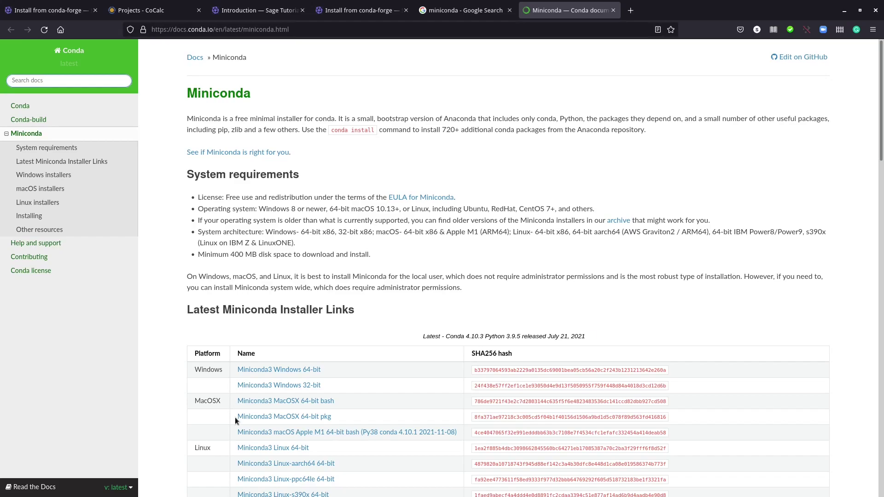
pyautogui.scroll(-2, 204, 391)
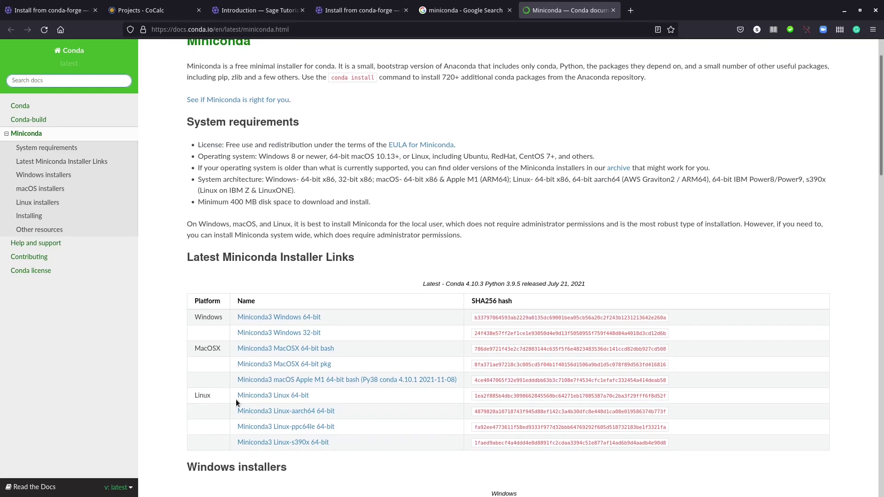
pyautogui.scroll(-6, 241, 381)
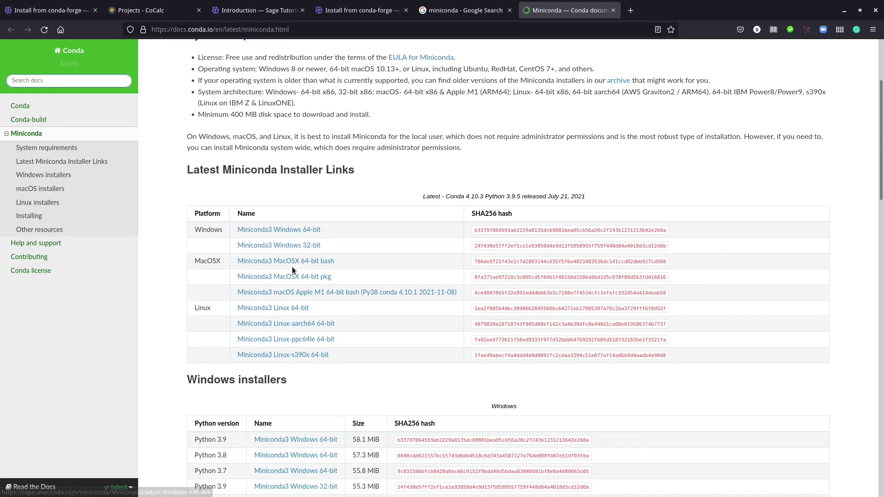
pyautogui.scroll(-12, 243, 300)
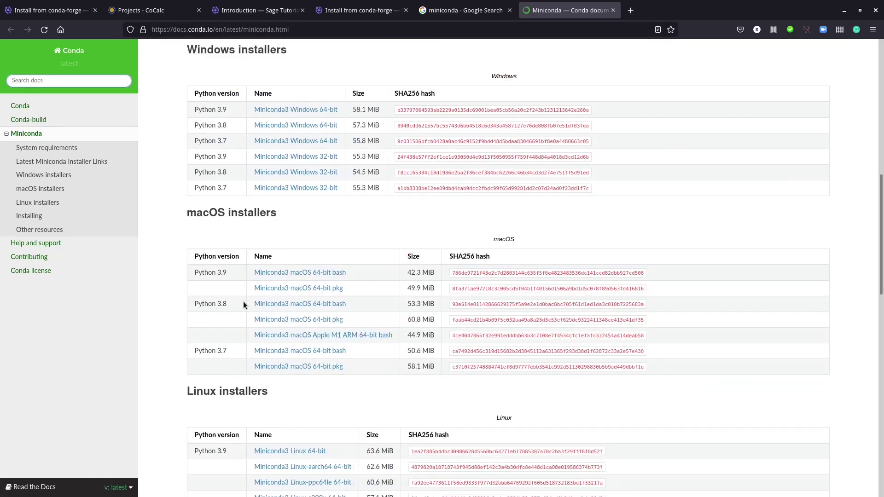
pyautogui.scroll(-6, 227, 341)
pyautogui.scroll(-6, 227, 340)
pyautogui.scroll(4, 253, 266)
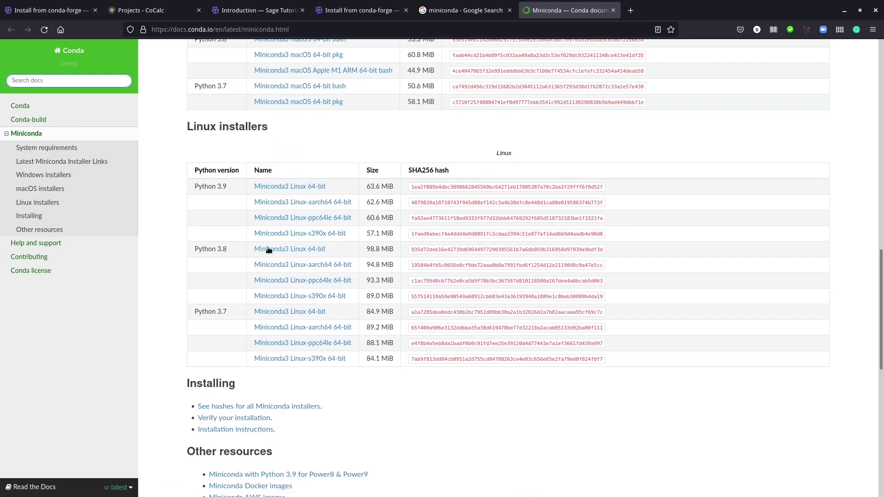
# Step: Save the Python 3.8 Miniconda3 Linux 64-bit installer to Downloads
pyautogui.rightClick(302, 251)
pyautogui.click(310, 254)
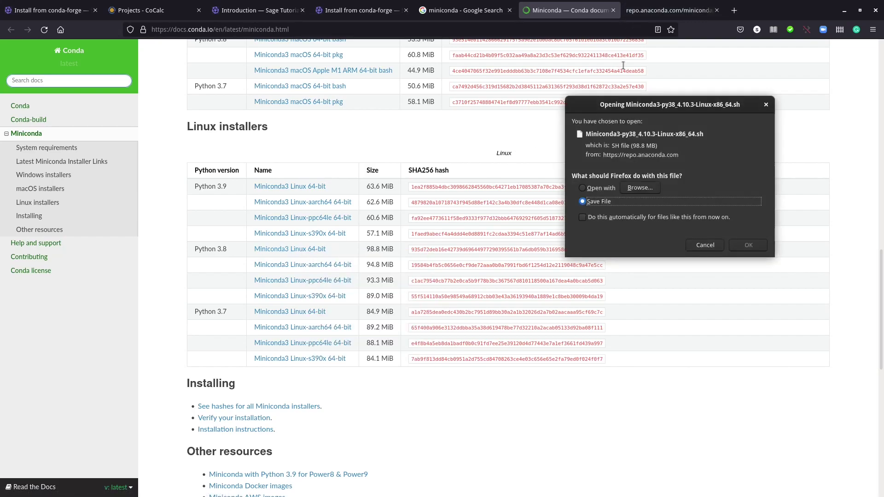
pyautogui.click(737, 245)
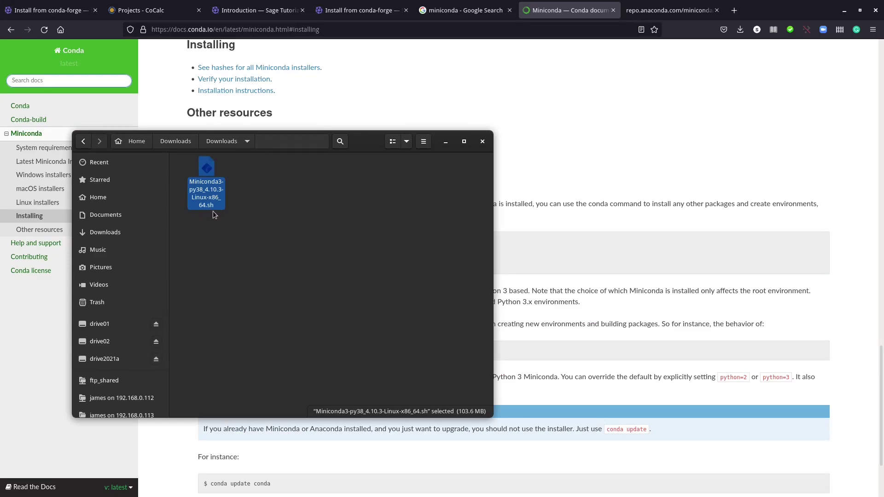
# Step: Open a terminal in the Downloads folder and move it to the middle of the screen
pyautogui.rightClick(288, 191)
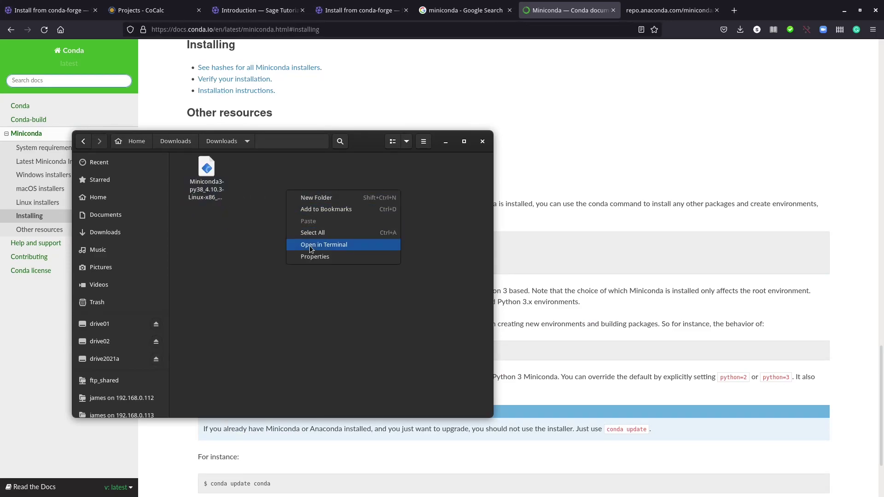
pyautogui.click(317, 245)
pyautogui.moveTo(198, 18); pyautogui.dragTo(493, 213)
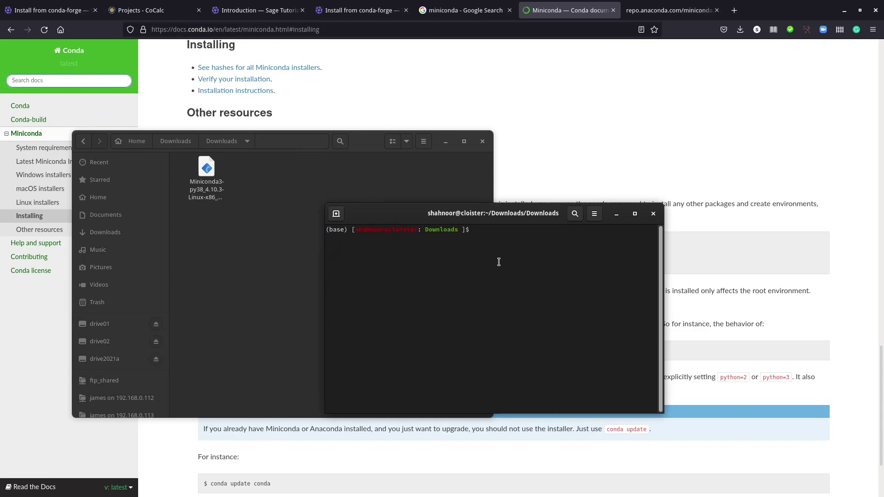
# Step: List Downloads with ls -la to check the installer's current permissions
pyautogui.write('ls -la')
pyautogui.press('Return')
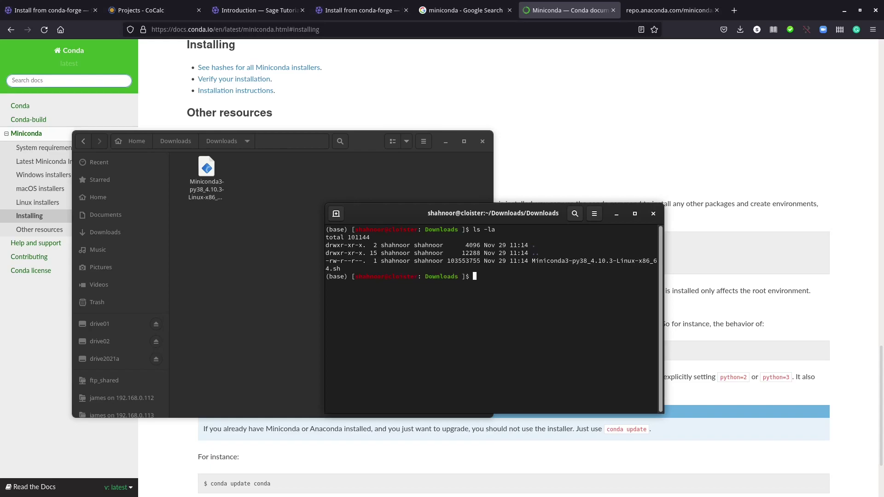
pyautogui.doubleClick(535, 260)
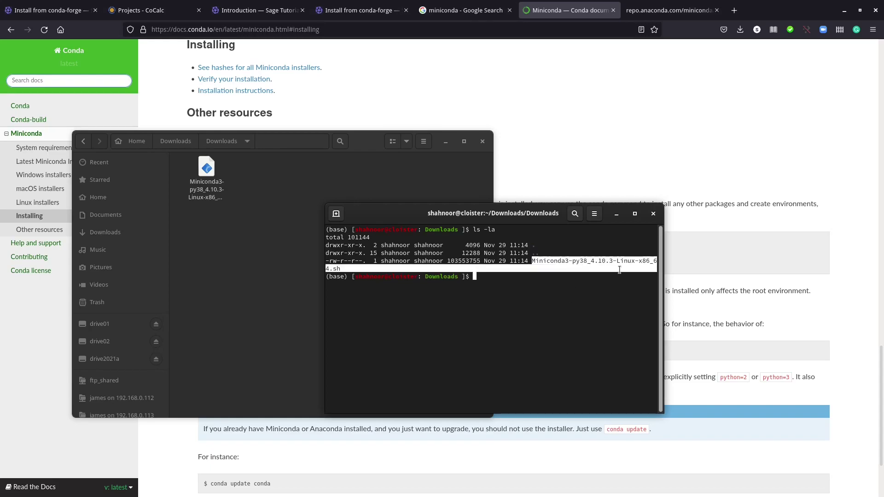
pyautogui.click(420, 261)
pyautogui.moveTo(362, 260); pyautogui.dragTo(321, 260)
pyautogui.click(545, 287)
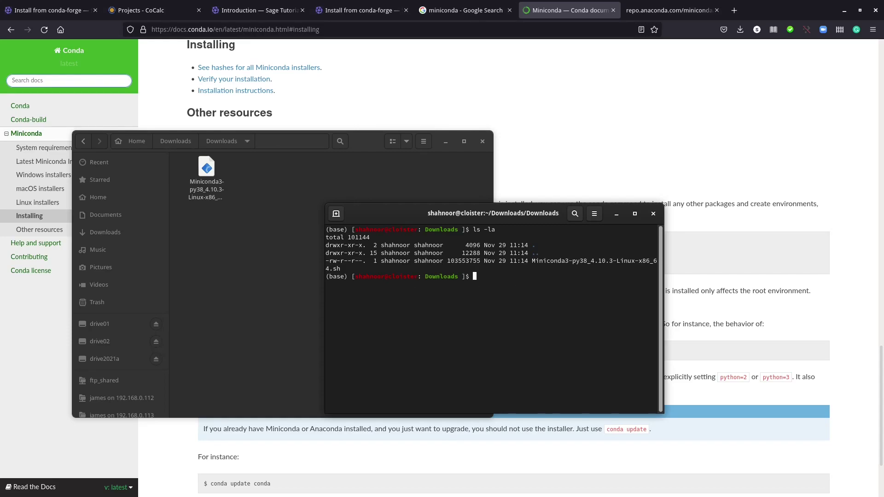
# Step: Make the Miniconda installer executable with sudo chmod +x and confirm it with ls -la
pyautogui.write('sudo chmod +x Mi')
pyautogui.press('Tab')
pyautogui.press('Return')
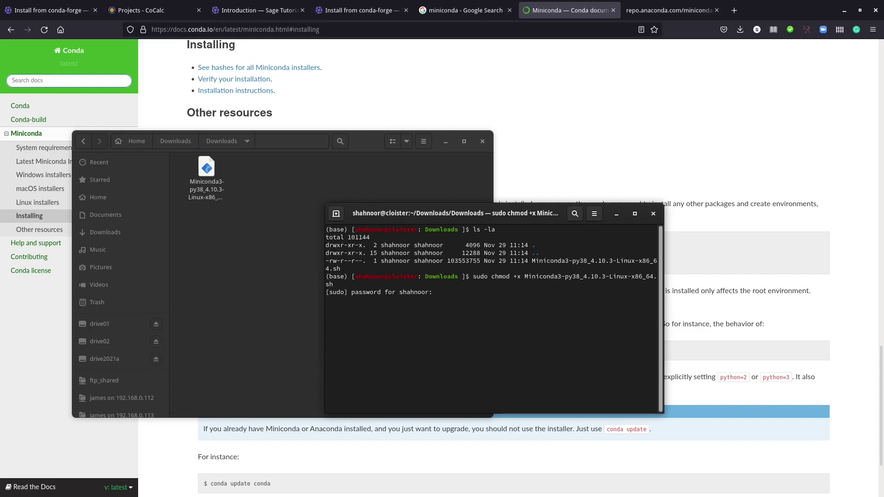
pyautogui.press('Return')
pyautogui.write('ls')
pyautogui.press('Return')
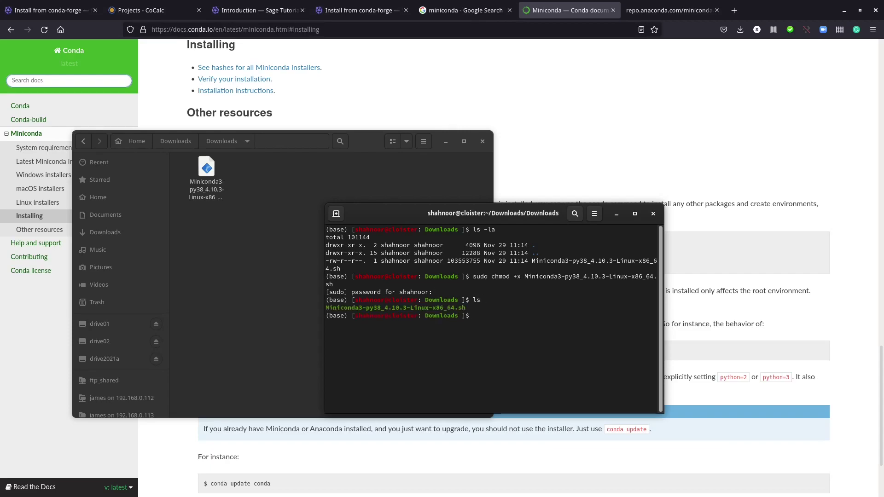
pyautogui.tripleClick(469, 307)
pyautogui.click(427, 309)
pyautogui.write('ls -la')
pyautogui.press('Return')
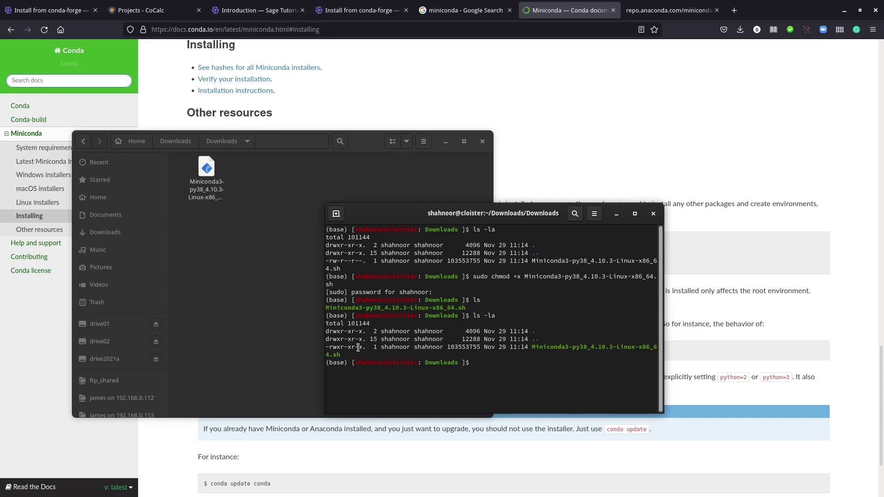
pyautogui.moveTo(364, 347); pyautogui.dragTo(337, 346)
pyautogui.click(341, 346)
# Step: Launch the installer with sudo ./Miniconda3-py38_4.10.3-Linux-x86_64.sh, then cancel it at the licence prompt
pyautogui.write('sudo ./M')
pyautogui.press('Tab')
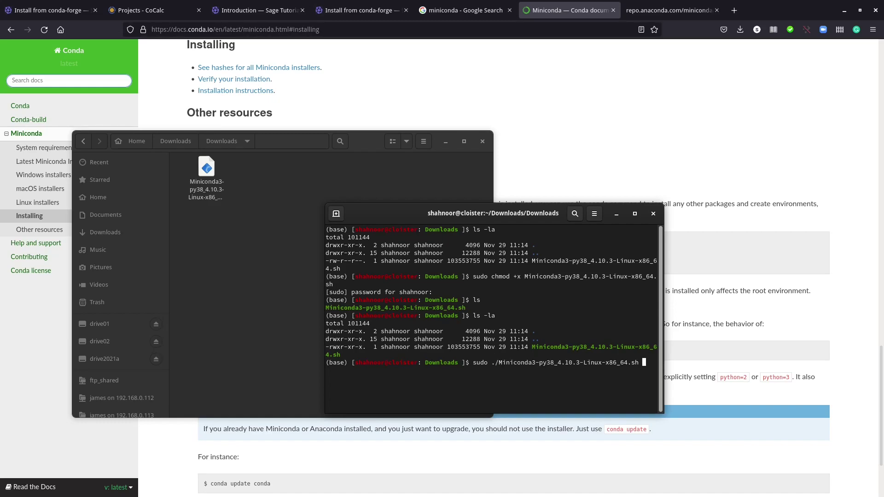
pyautogui.press('Return')
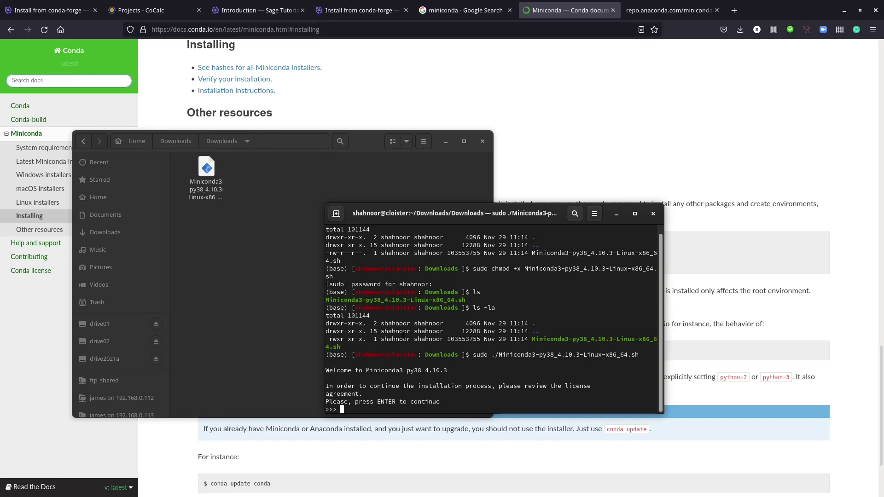
pyautogui.hotkey('ctrl', 'c')
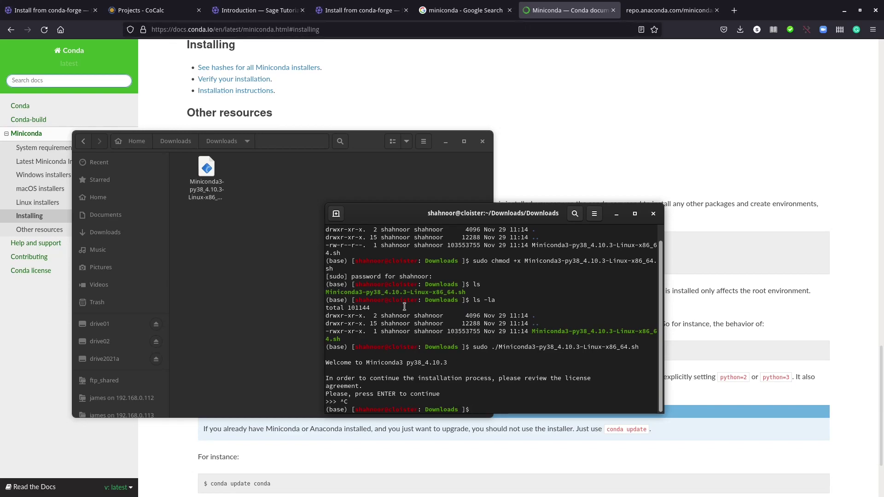
# Step: Run conda info in a new terminal tab and note base is the active environment
pyautogui.click(336, 215)
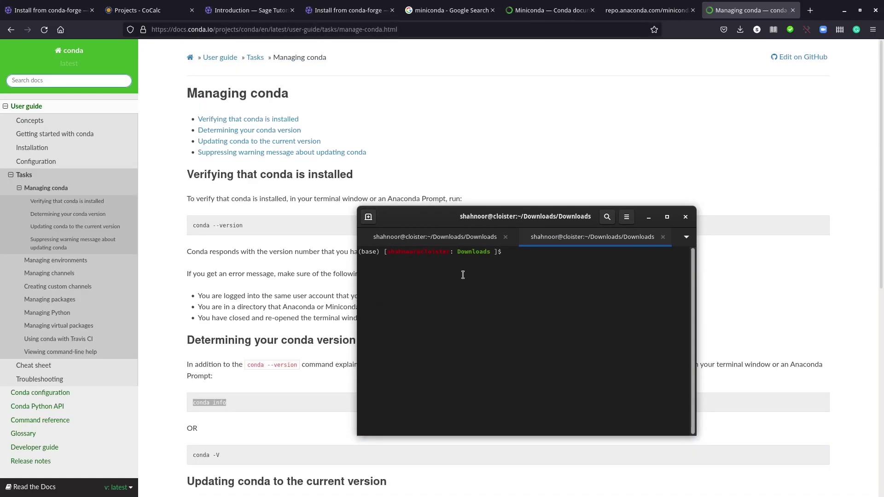
pyautogui.middleClick(464, 275)
pyautogui.scroll(3, 490, 345)
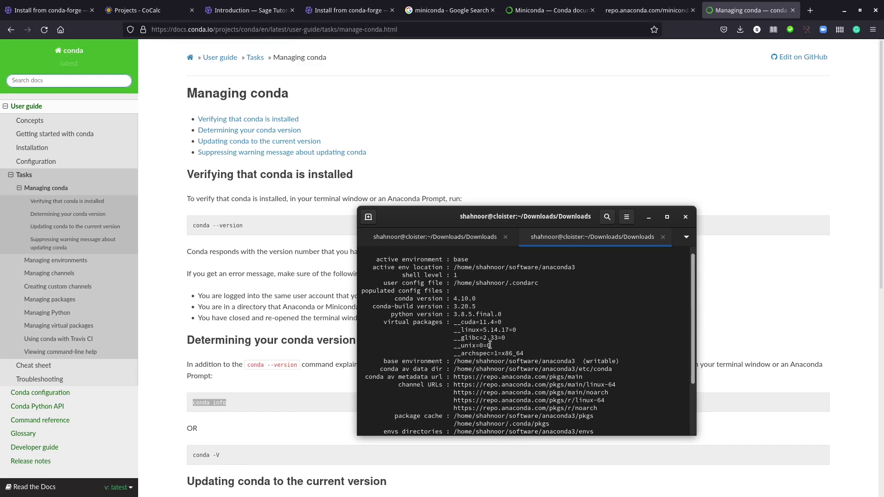
pyautogui.scroll(1, 490, 345)
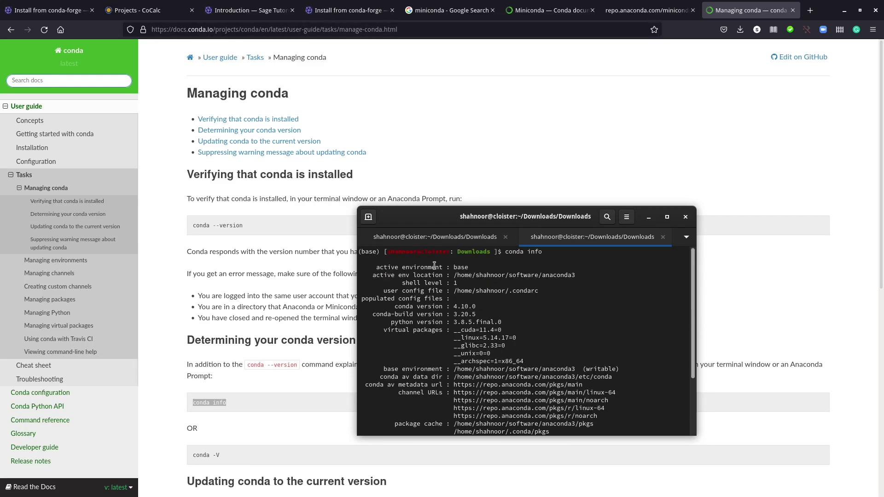
pyautogui.moveTo(402, 267); pyautogui.dragTo(469, 268)
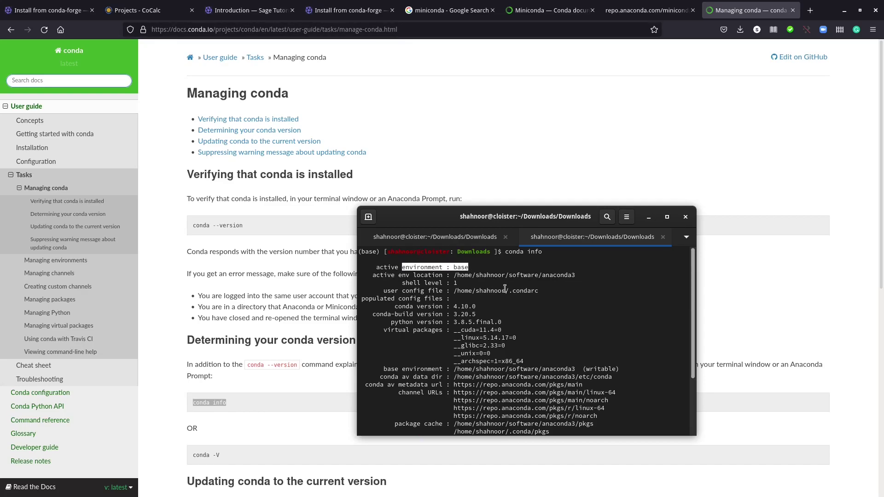
pyautogui.scroll(-3, 505, 289)
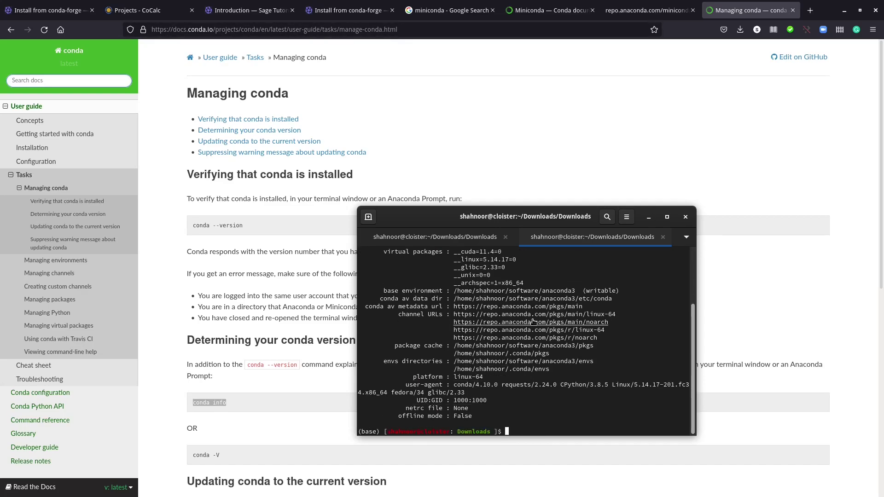
# Step: Run conda --version to confirm conda 4.10.0, then return to the Managing conda docs
pyautogui.write('conda --version')
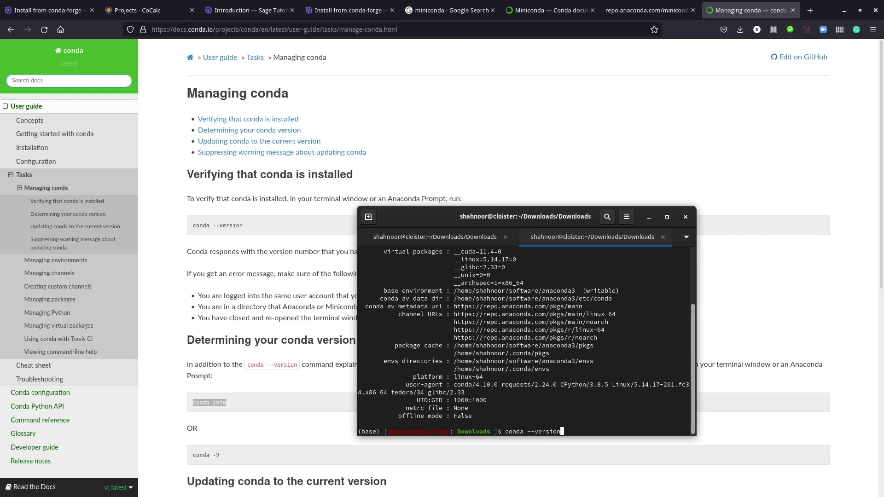
pyautogui.press('Return')
pyautogui.moveTo(406, 425); pyautogui.dragTo(369, 425)
pyautogui.click(494, 413)
pyautogui.doubleClick(514, 416)
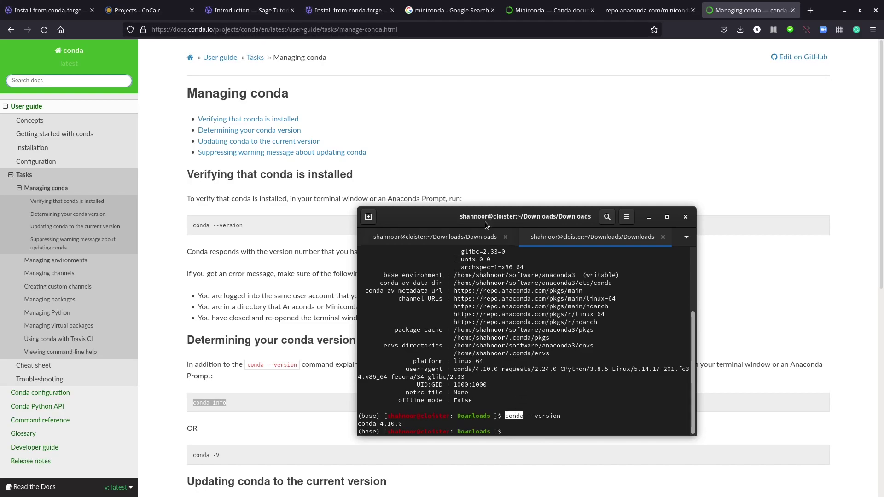
pyautogui.click(465, 157)
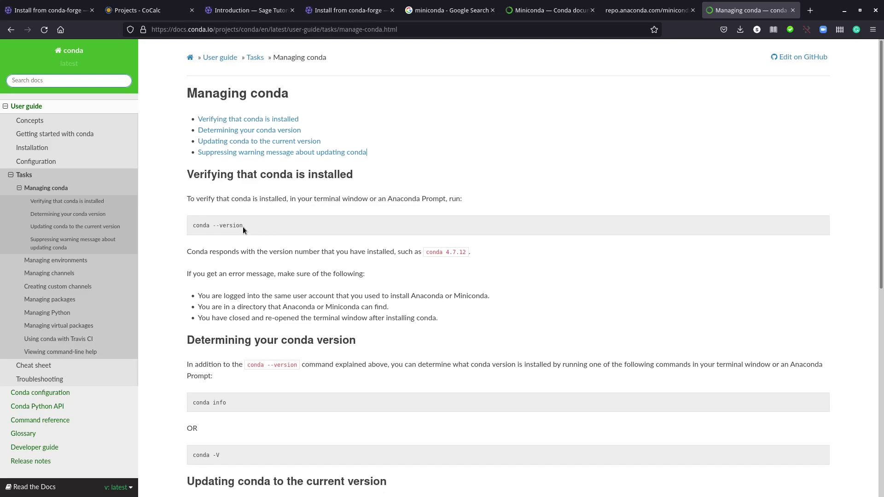
# Step: Copy the 'conda install mamba' command from the SageMath conda-forge install page
pyautogui.hotkey('ctrl', '1')
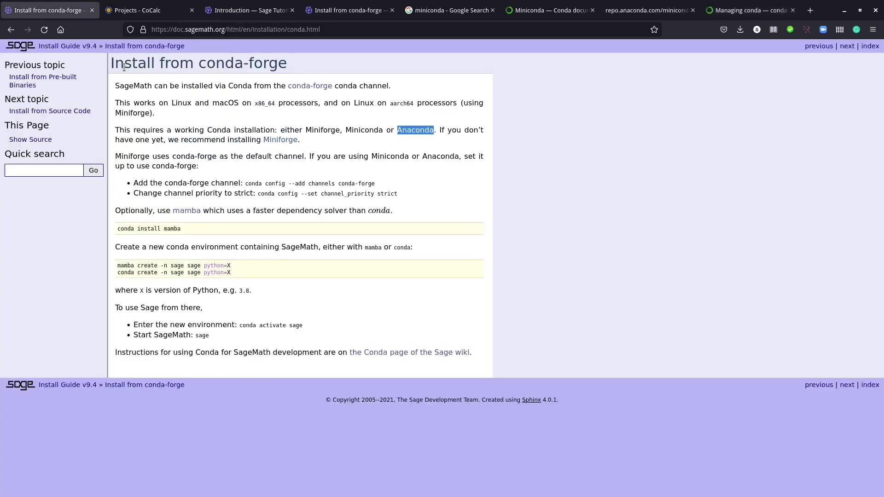
pyautogui.click(184, 228)
pyautogui.moveTo(189, 233); pyautogui.dragTo(117, 227)
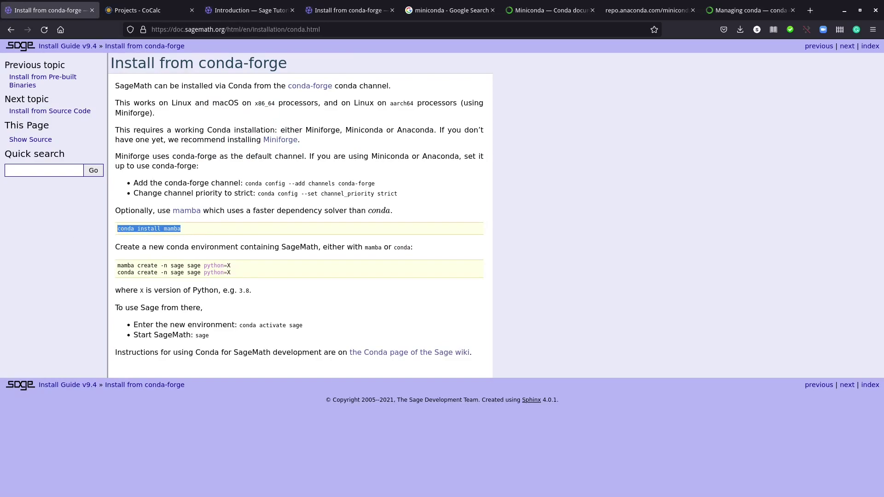
# Step: Run conda install mamba in the terminal and review the resulting PackagesNotFoundError
pyautogui.hotkey('alt', 'Tab')
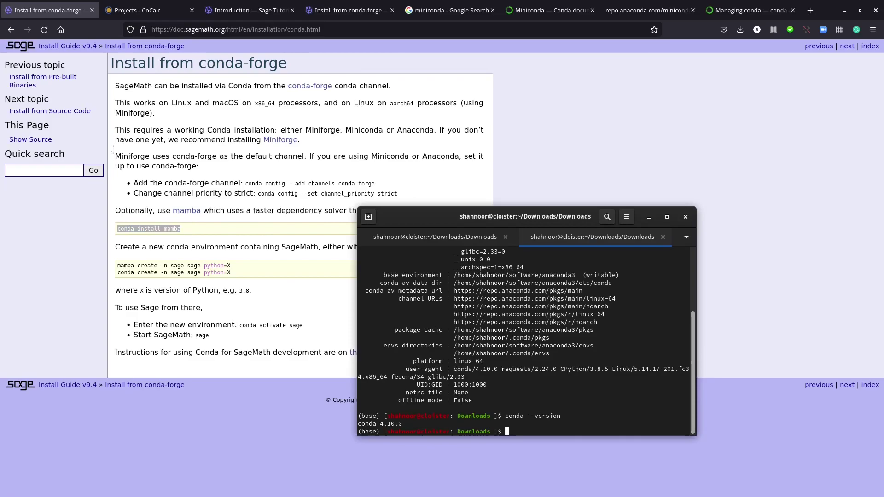
pyautogui.middleClick(462, 252)
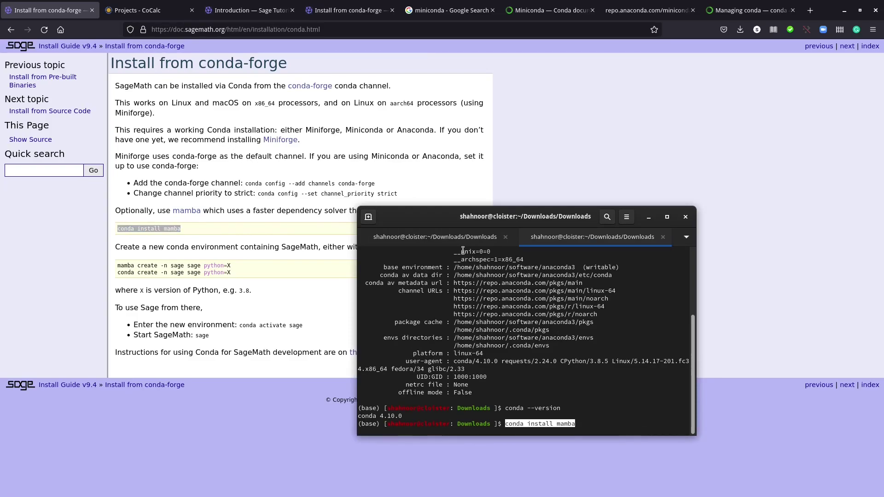
pyautogui.press('Return')
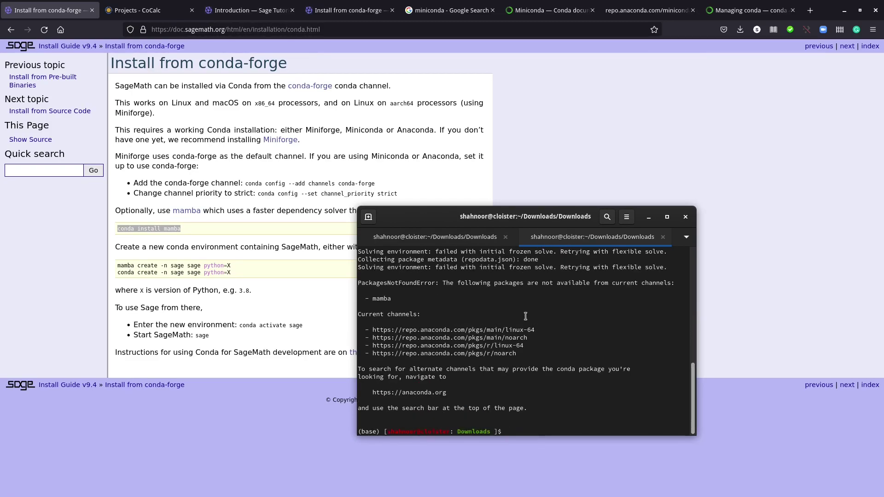
pyautogui.scroll(2, 525, 317)
pyautogui.scroll(-1, 424, 307)
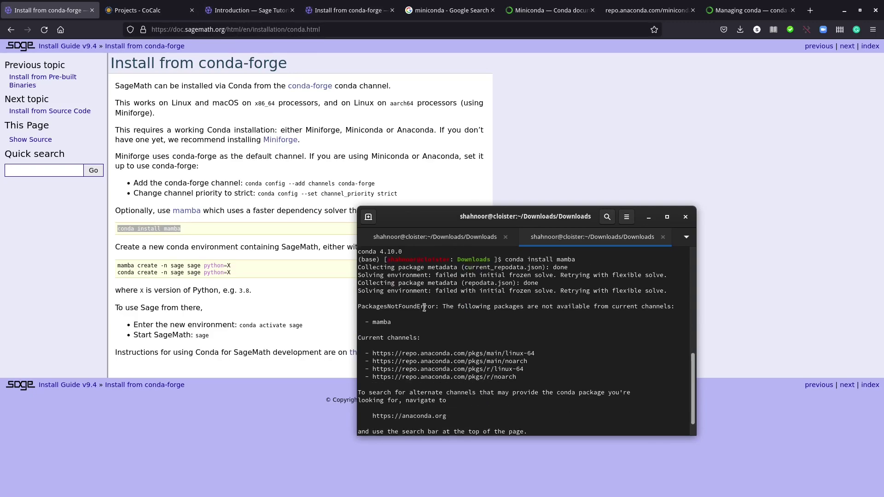
pyautogui.scroll(-1, 424, 308)
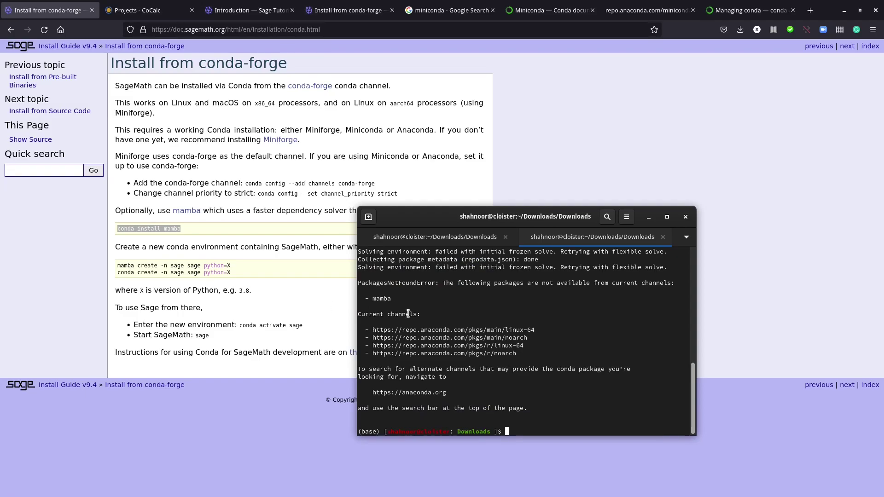
pyautogui.scroll(3, 439, 311)
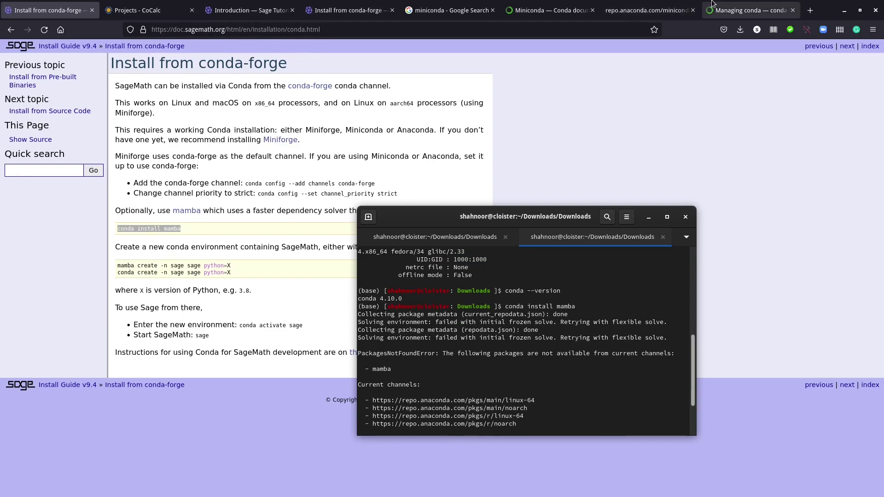
# Step: Search 'install mamba' in a new browser tab and open the Anaconda.org conda-forge mamba page
pyautogui.click(779, 9)
pyautogui.click(810, 10)
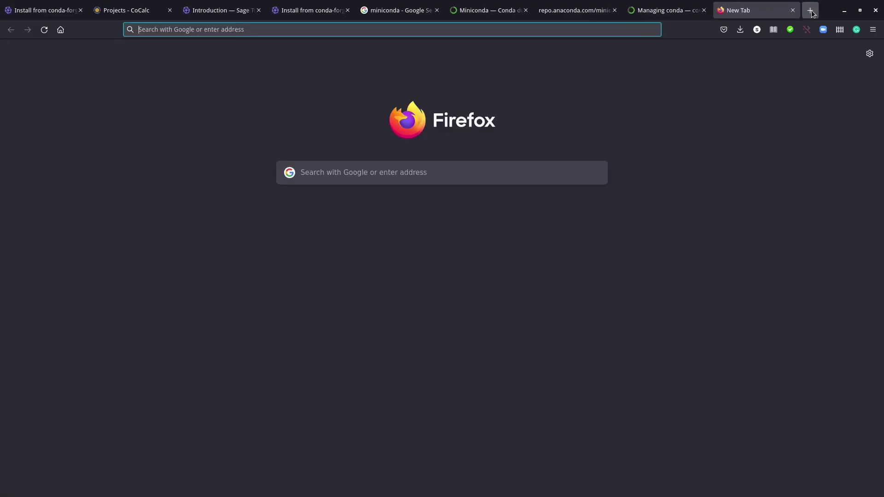
pyautogui.write('install m')
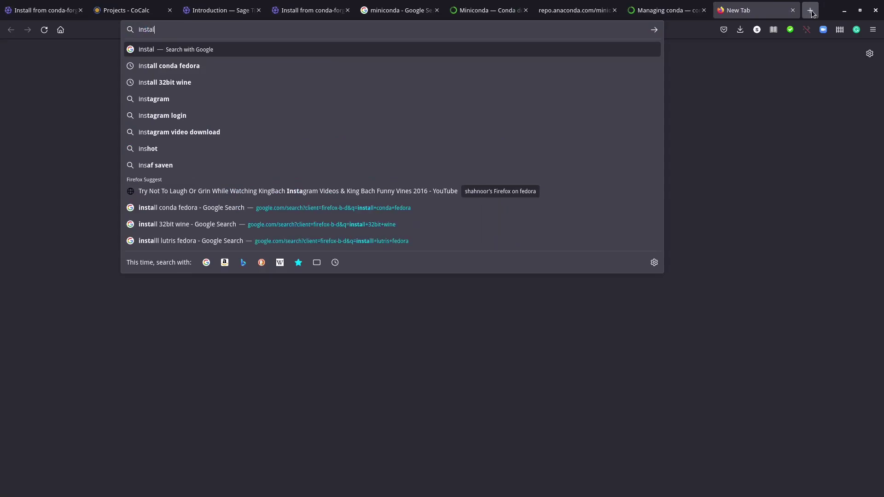
pyautogui.write('amba')
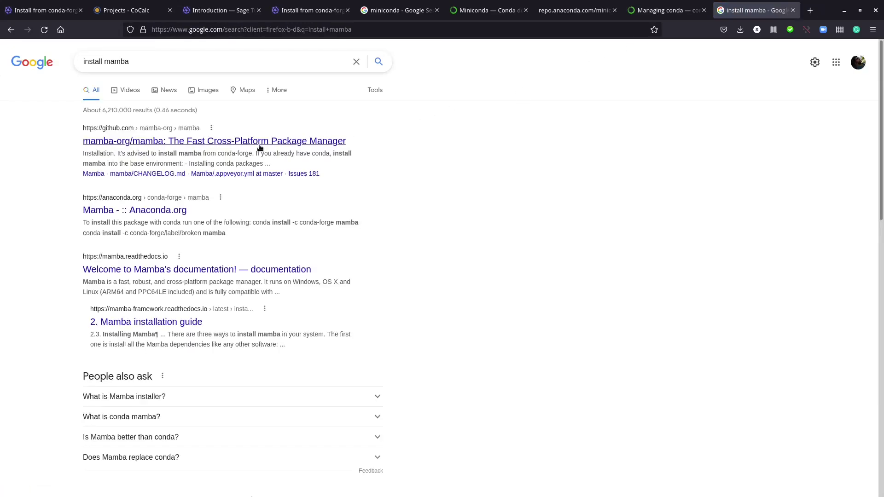
pyautogui.click(163, 210)
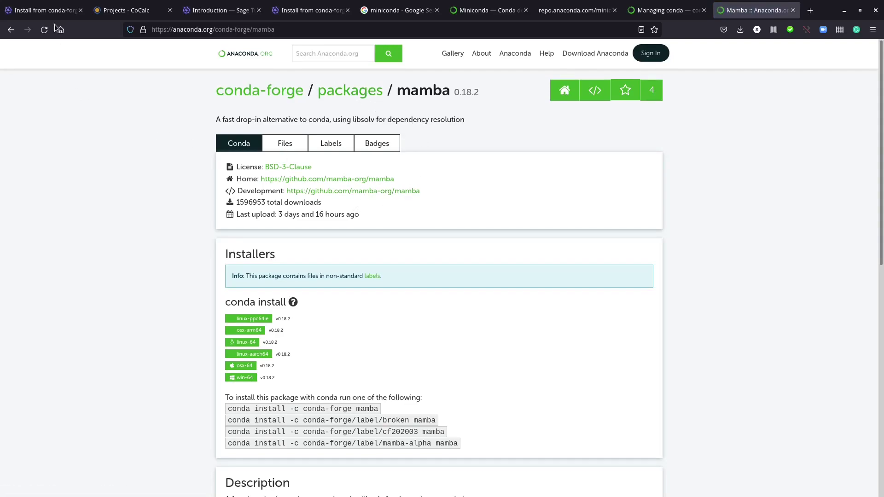
# Step: Clear the terminal and rerun conda install mamba from history, which fails again
pyautogui.click(44, 10)
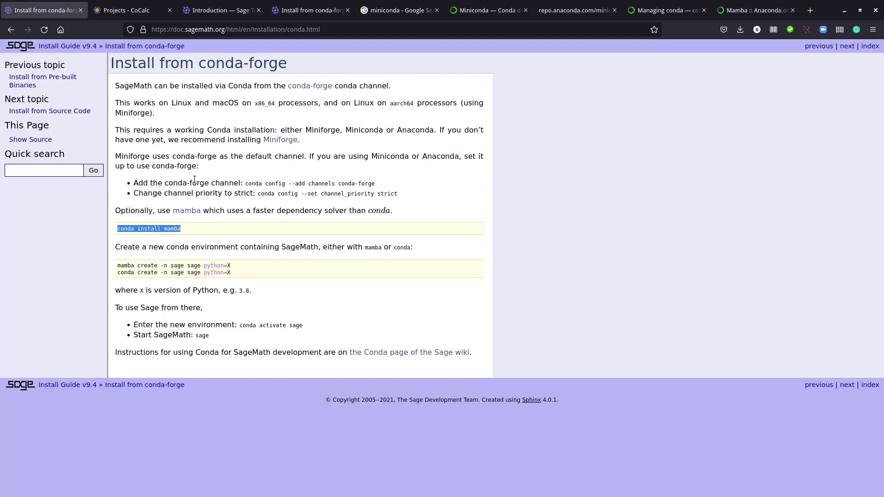
pyautogui.click(199, 166)
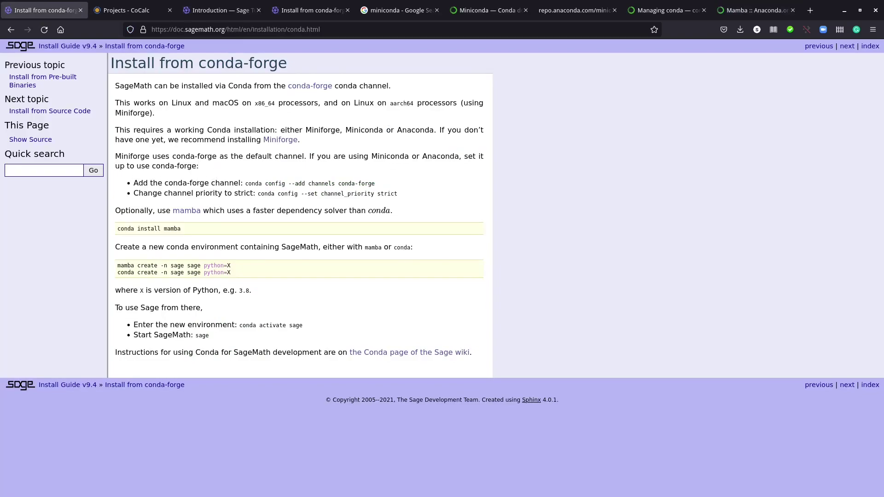
pyautogui.hotkey('alt', 'Tab')
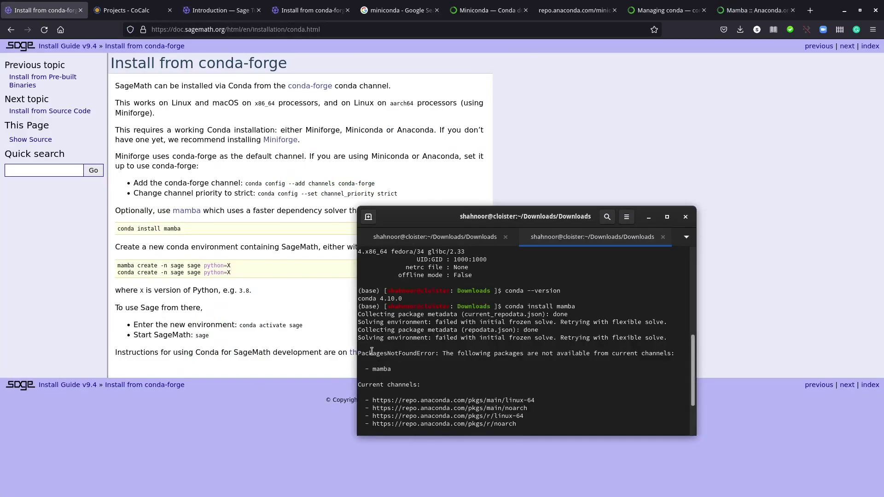
pyautogui.write('clear')
pyautogui.press('Return')
pyautogui.press('Up')
pyautogui.press('Up')
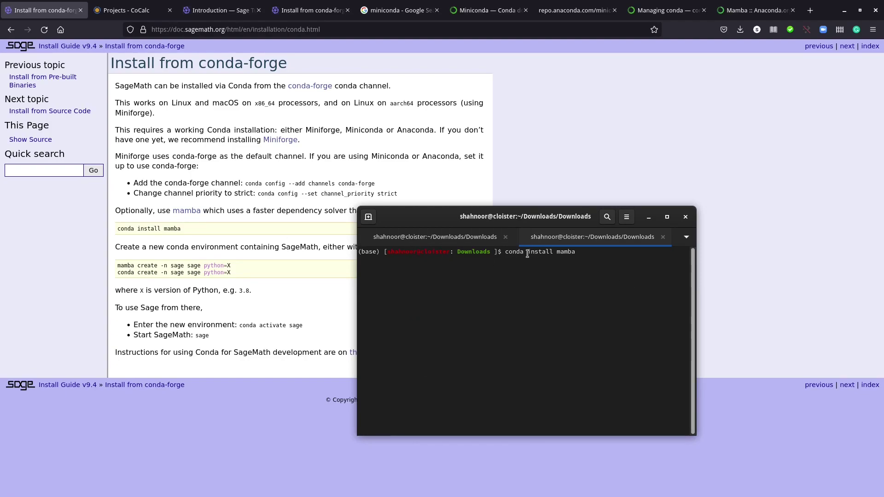
pyautogui.press('Return')
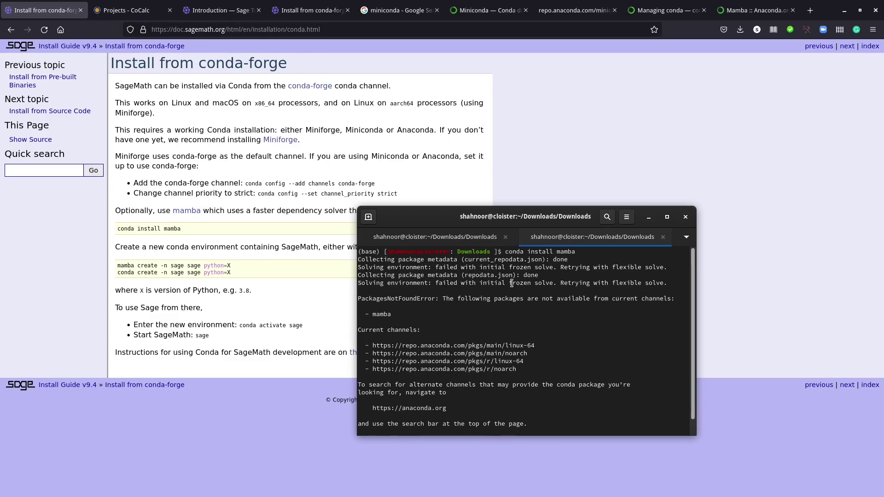
# Step: Run 'conda install -c conda-forge mamba' in the terminal, taken from the anaconda.org mamba page
pyautogui.click(755, 10)
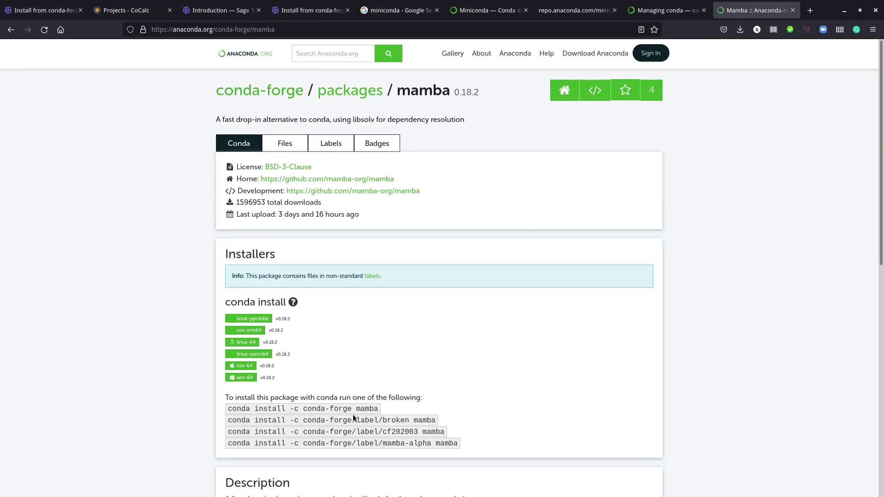
pyautogui.moveTo(378, 407); pyautogui.dragTo(226, 409)
pyautogui.hotkey('ctrl', 'c')
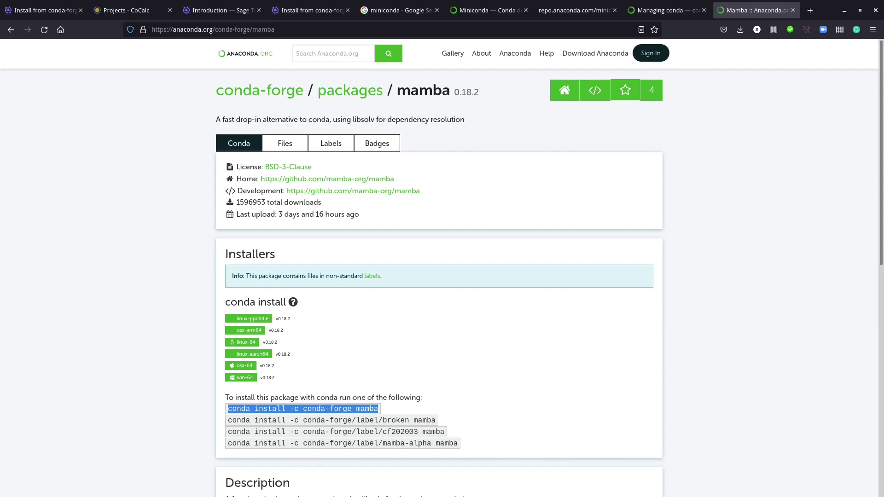
pyautogui.hotkey('alt', 'Tab')
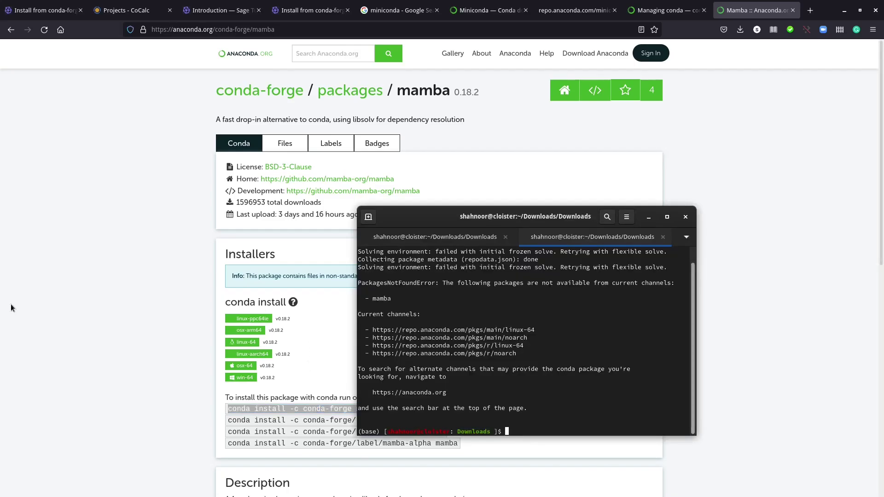
pyautogui.middleClick(411, 341)
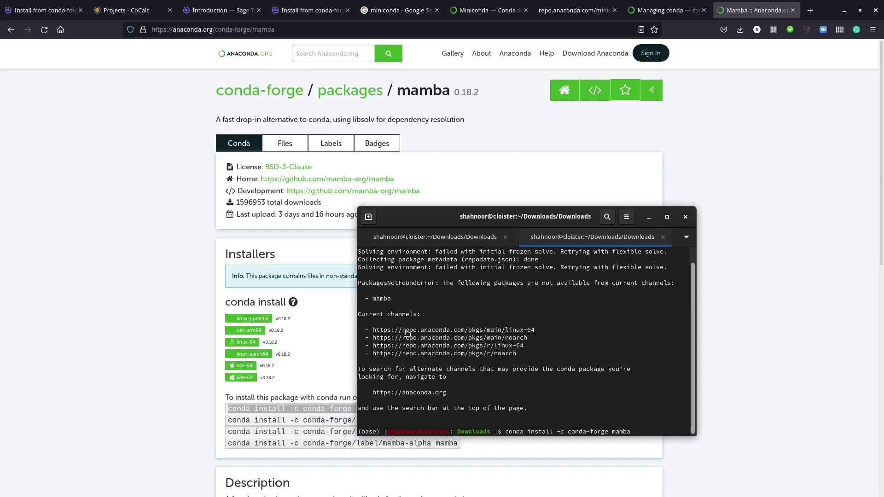
pyautogui.press('Return')
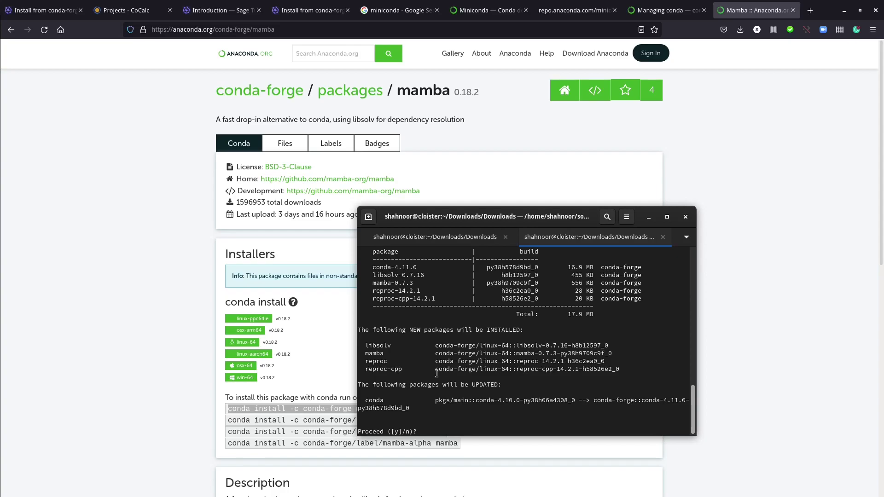
# Step: Accept the package plan with y, installing mamba 0.7.3 and updating conda to 4.11.0
pyautogui.scroll(1, 438, 371)
pyautogui.scroll(-1, 442, 368)
pyautogui.write('y')
pyautogui.press('Return')
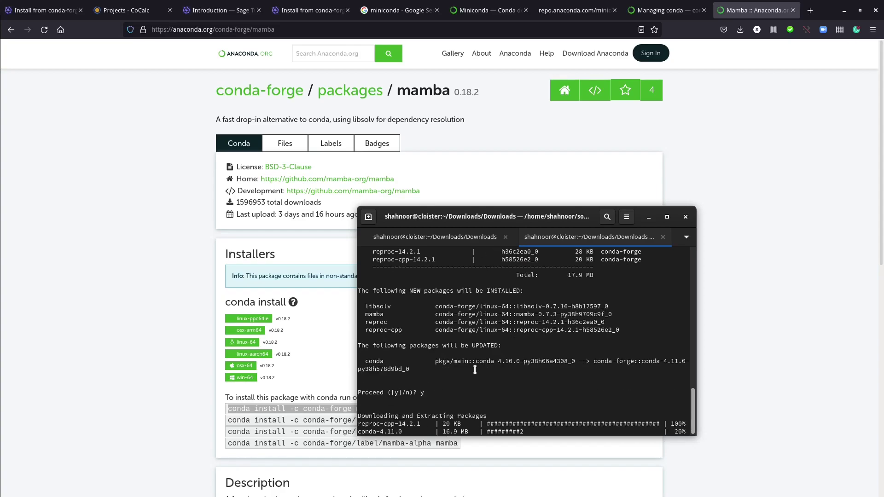
pyautogui.scroll(2, 567, 323)
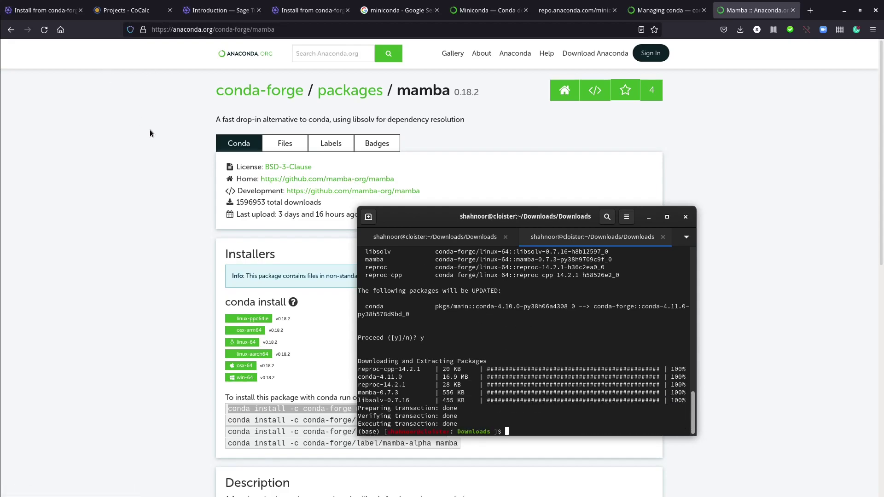
# Step: Paste the docs' 'mamba create -n sage sage python=X' command at the terminal prompt
pyautogui.click(53, 4)
pyautogui.tripleClick(167, 226)
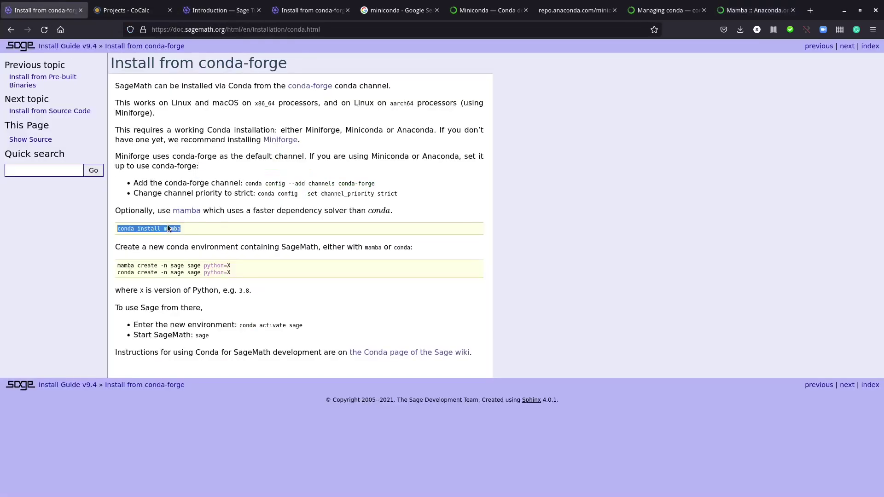
pyautogui.click(173, 228)
pyautogui.moveTo(241, 267); pyautogui.dragTo(145, 261)
pyautogui.hotkey('ctrl', 'c')
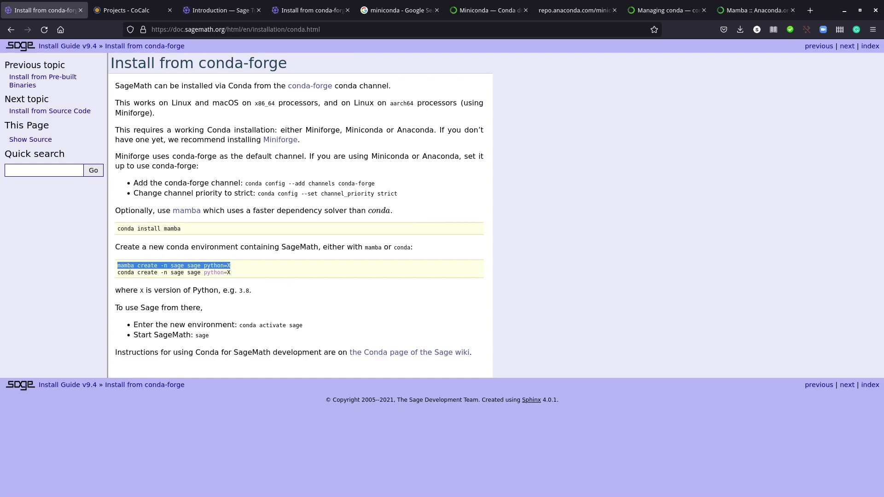
pyautogui.hotkey('alt', 'Tab')
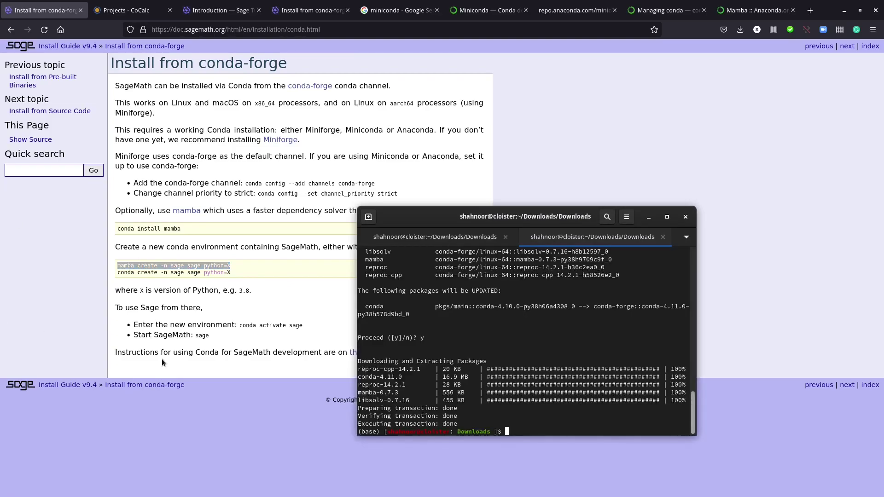
pyautogui.middleClick(368, 326)
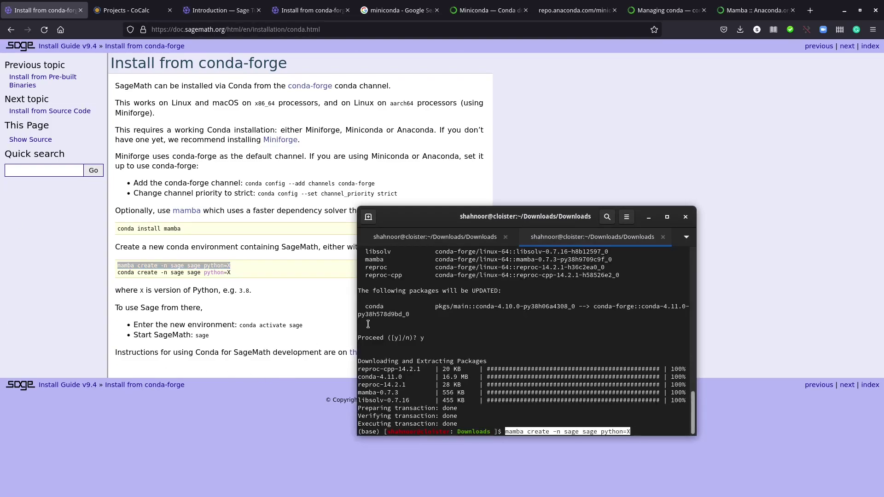
# Step: Edit it to 'mamba create -n sageEnv sage python=3.8' and run it; it fails because nothing provides sage
pyautogui.press('BackSpace')
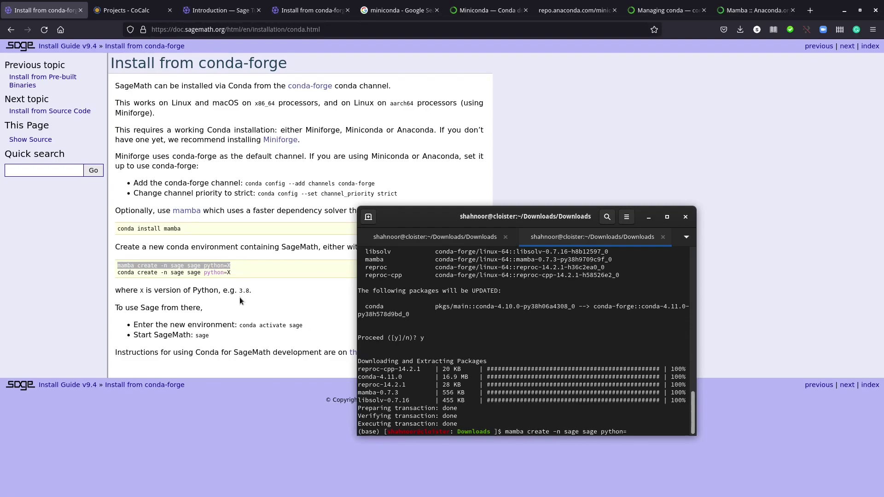
pyautogui.write('3.8')
pyautogui.press('Left')
pyautogui.press('Left')
pyautogui.press('Left')
pyautogui.press('Left')
pyautogui.press('Left')
pyautogui.press('Left')
pyautogui.press('Left')
pyautogui.press('Left')
pyautogui.press('Left')
pyautogui.press('Left')
pyautogui.press('Left')
pyautogui.press('Left')
pyautogui.press('Left')
pyautogui.press('Left')
pyautogui.press('Left')
pyautogui.write('Env')
pyautogui.press('Right')
pyautogui.press('Right')
pyautogui.press('Right')
pyautogui.press('Right')
pyautogui.press('Right')
pyautogui.press('Left')
pyautogui.press('Left')
pyautogui.press('Left')
pyautogui.press('Left')
pyautogui.press('Return')
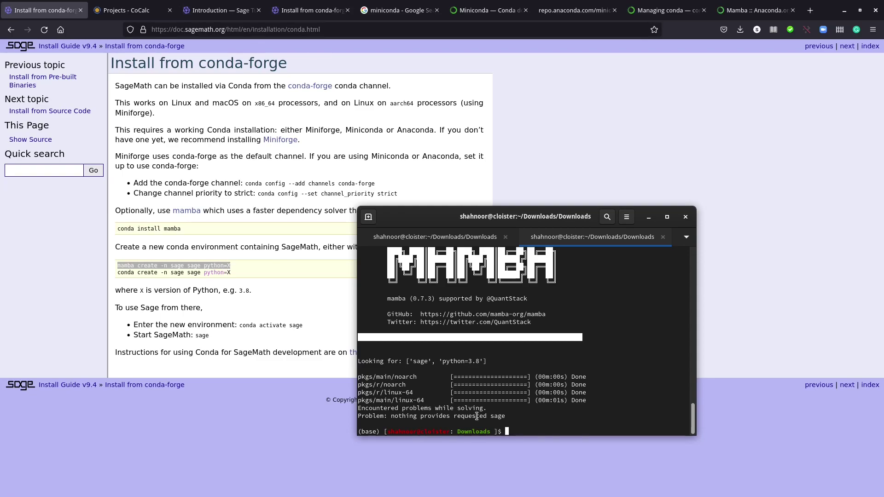
pyautogui.moveTo(392, 408); pyautogui.dragTo(480, 409)
pyautogui.click(420, 408)
# Step: Rerun the sageEnv create command with '-c conda-forge', resolving 306 packages (640 MB)
pyautogui.press('Up')
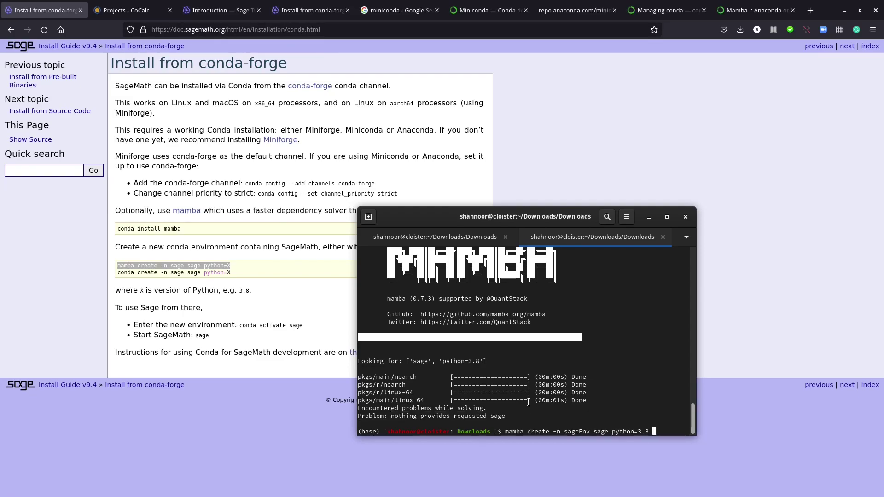
pyautogui.write('-c')
pyautogui.click(274, 190)
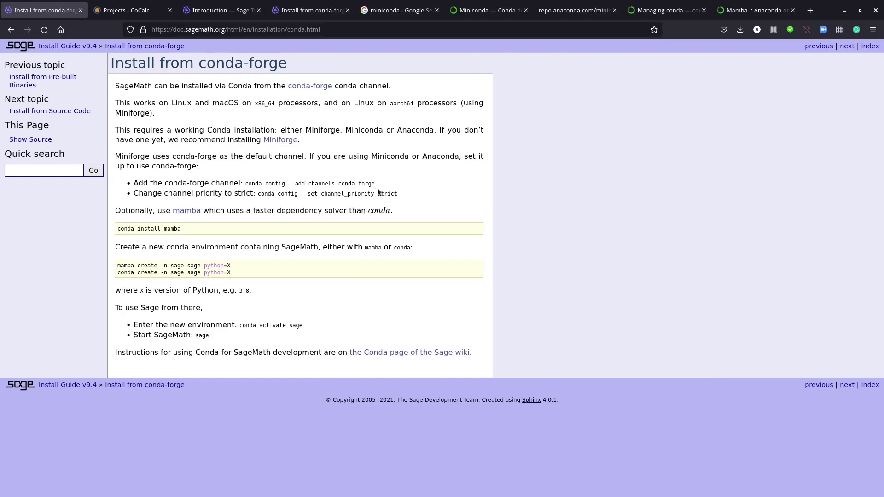
pyautogui.moveTo(373, 183); pyautogui.dragTo(354, 179)
pyautogui.hotkey('ctrl', 'c')
pyautogui.hotkey('alt', 'Tab')
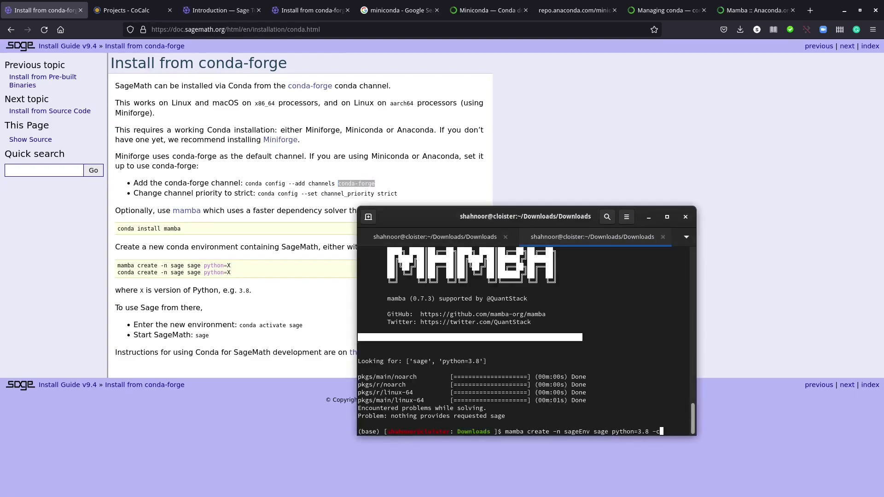
pyautogui.middleClick(372, 293)
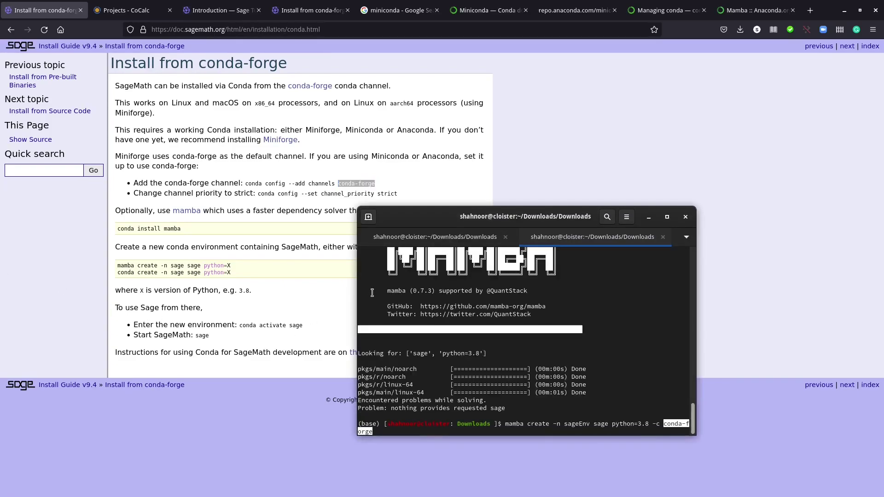
pyautogui.press('Return')
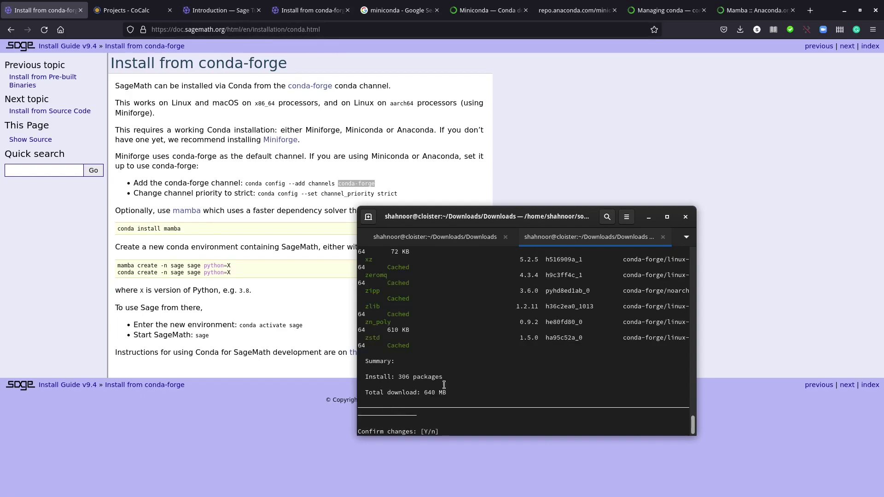
pyautogui.scroll(3, 445, 382)
pyautogui.scroll(-3, 447, 374)
# Step: Answer y to install the 306 packages into sageEnv and let the transaction complete
pyautogui.write('y')
pyautogui.press('Return')
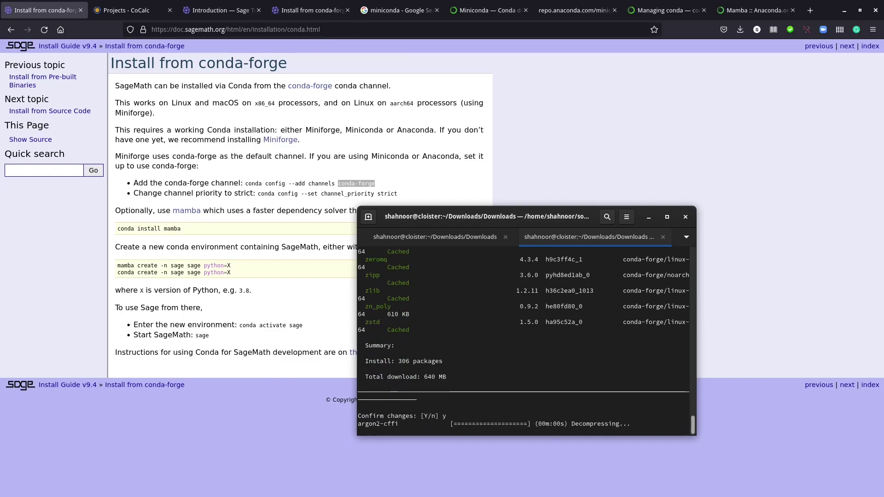
pyautogui.scroll(2, 489, 366)
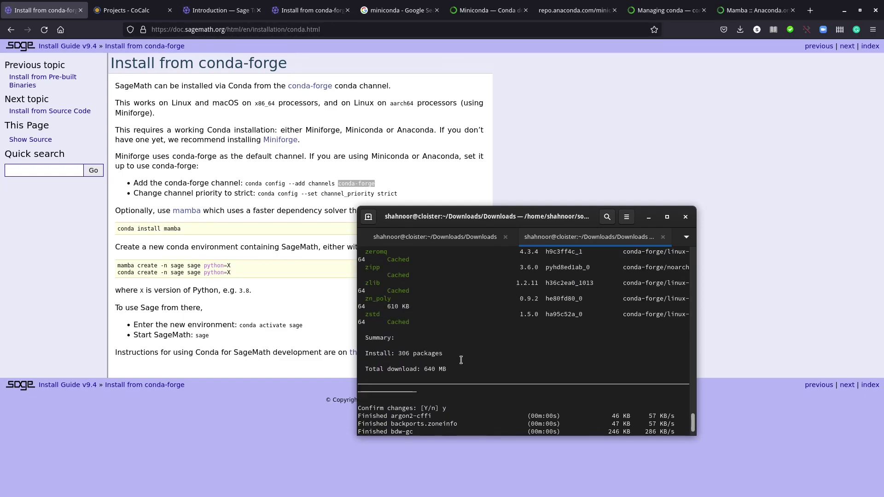
pyautogui.scroll(-2, 438, 367)
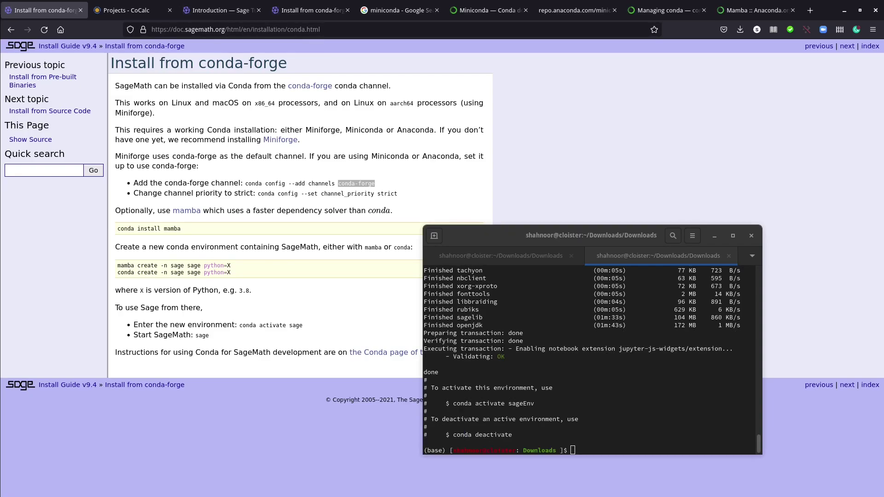
# Step: Run 'conda env list', showing the base, sage and sageEnv environments
pyautogui.click(491, 350)
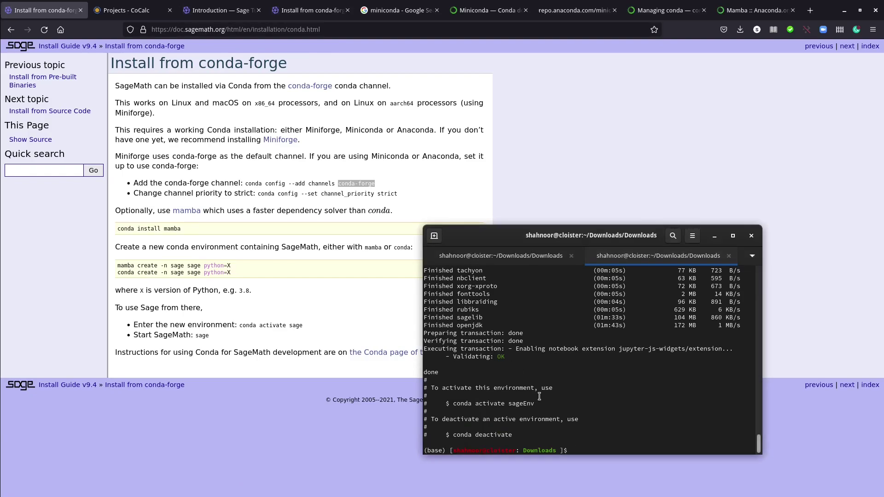
pyautogui.moveTo(456, 404); pyautogui.dragTo(535, 404)
pyautogui.moveTo(452, 435); pyautogui.dragTo(510, 434)
pyautogui.click(572, 403)
pyautogui.write('conda env list')
pyautogui.press('Return')
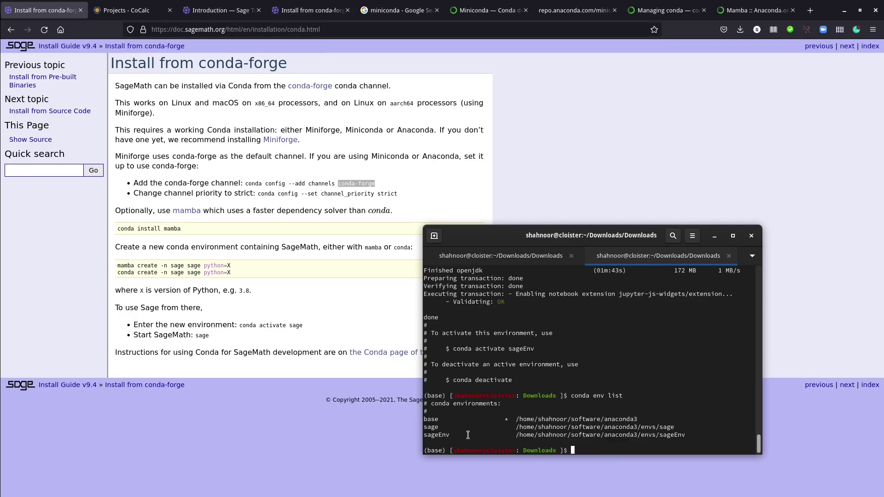
pyautogui.moveTo(703, 437); pyautogui.dragTo(659, 427)
pyautogui.click(679, 437)
pyautogui.doubleClick(674, 427)
pyautogui.click(666, 425)
# Step: Activate the environment with 'conda activate sageEnv'
pyautogui.moveTo(456, 435); pyautogui.dragTo(425, 435)
pyautogui.click(635, 407)
pyautogui.write('conda activate sageEnv')
pyautogui.press('Return')
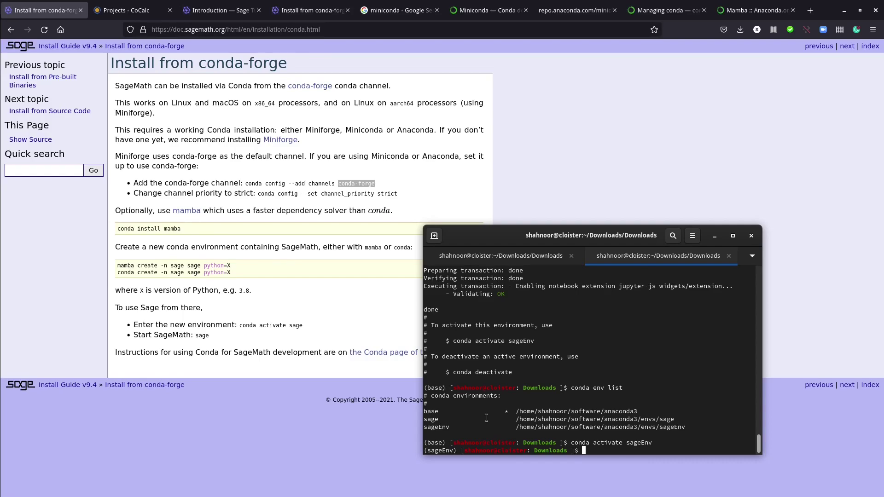
# Step: Launch 'jupyter notebook' and load its port 8889 link in a new Firefox tab
pyautogui.write('jupyter notebook')
pyautogui.press('Return')
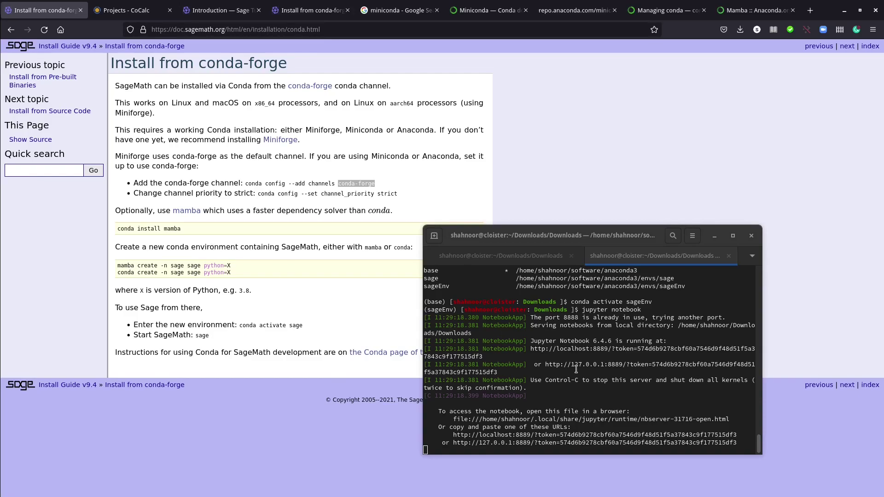
pyautogui.rightClick(569, 441)
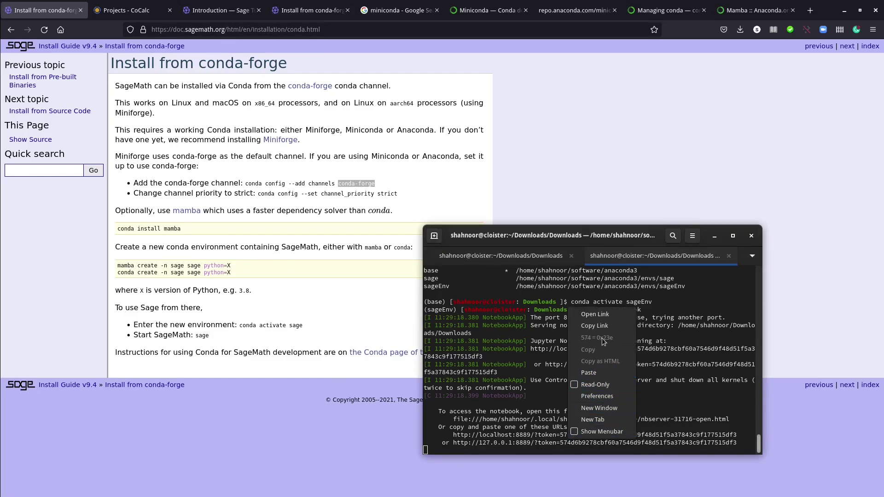
pyautogui.click(594, 325)
pyautogui.click(810, 10)
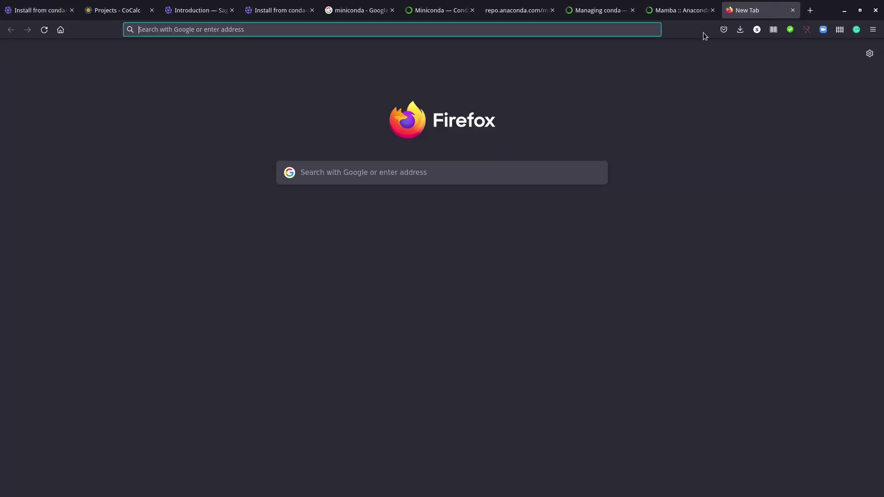
pyautogui.click(646, 25)
pyautogui.hotkey('ctrl', 'v')
pyautogui.press('Return')
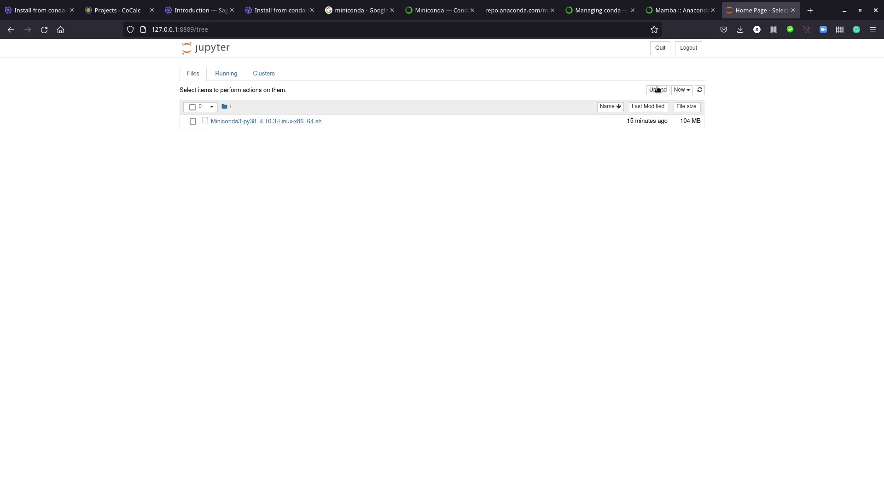
# Step: Create a new SageMath 9.4 notebook from Jupyter's New menu
pyautogui.click(673, 90)
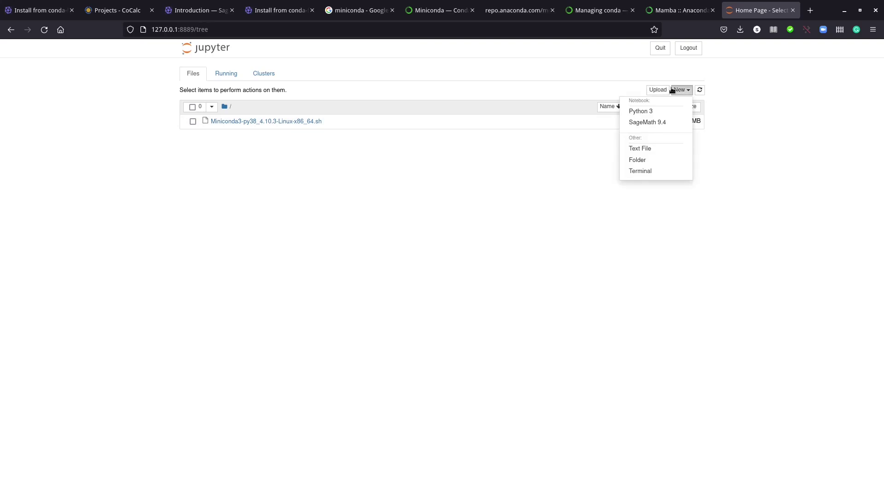
pyautogui.click(661, 122)
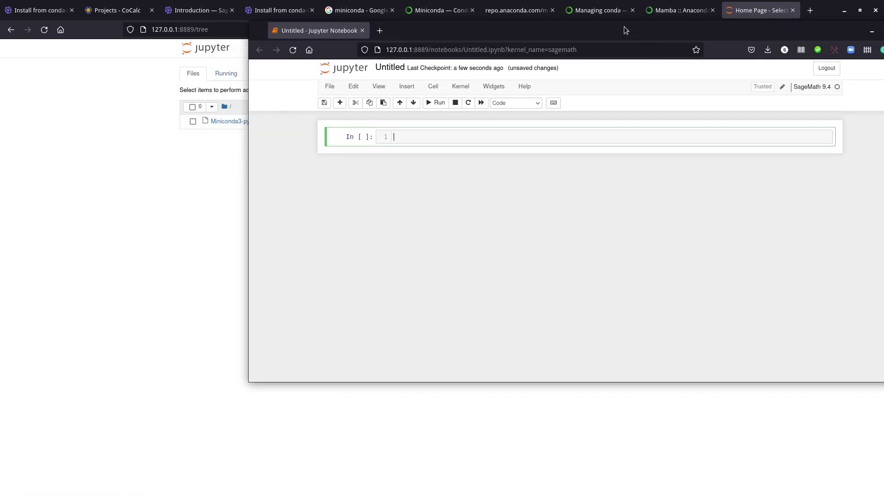
pyautogui.moveTo(316, 26); pyautogui.dragTo(783, 10)
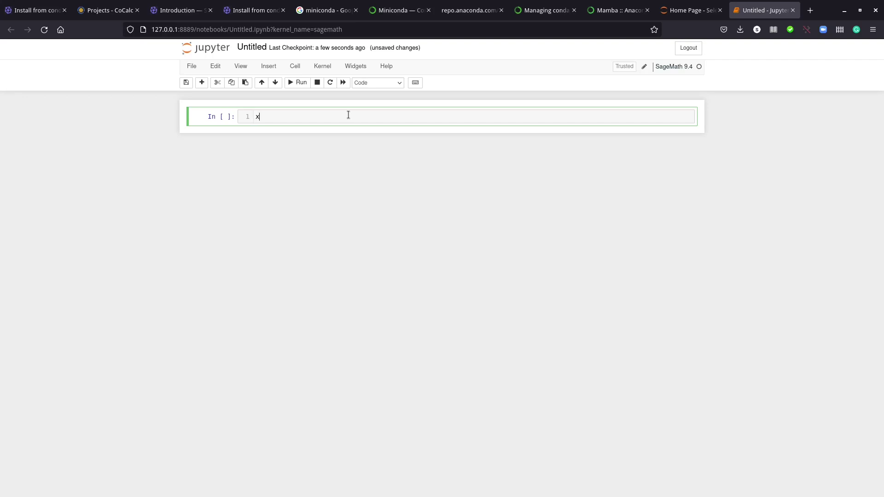
# Step: Run x = 10, then x^2 and x**2 in separate cells, both giving 100
pyautogui.write('= 10')
pyautogui.hotkey('shift', 'Return')
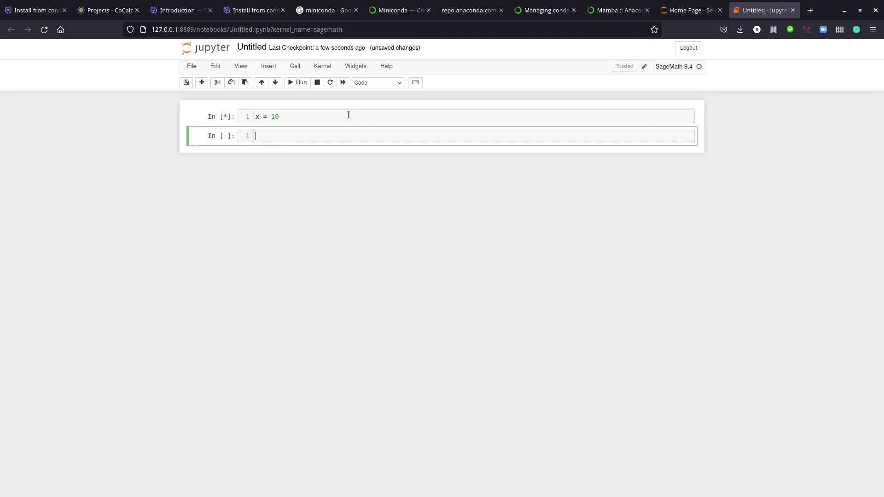
pyautogui.write('x^2')
pyautogui.hotkey('shift', 'Return')
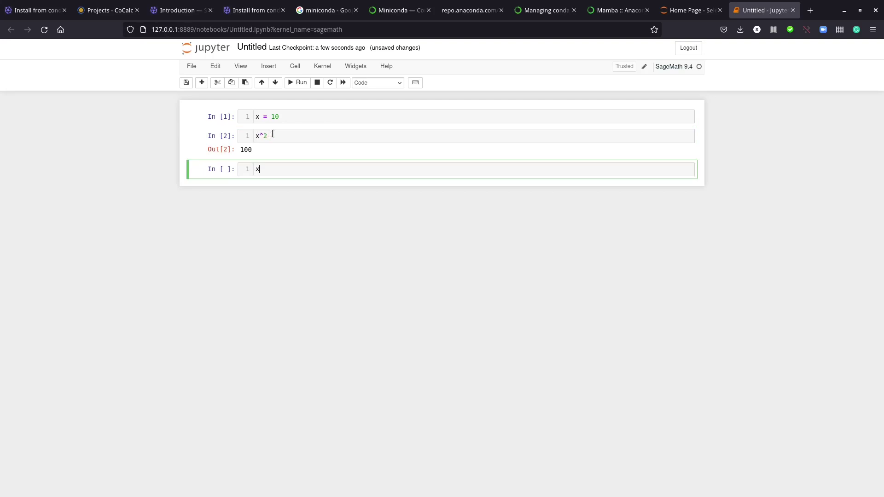
pyautogui.write('**0')
pyautogui.press('BackSpace')
pyautogui.write('2')
pyautogui.hotkey('shift', 'Return')
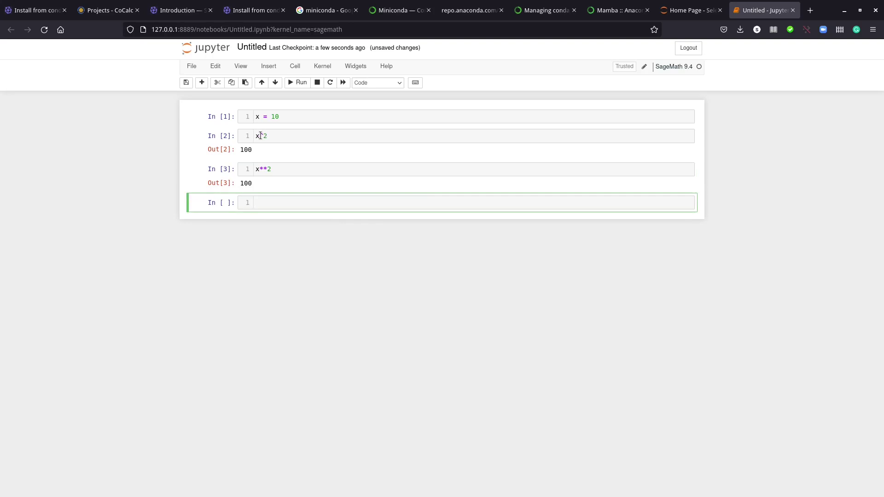
pyautogui.click(259, 133)
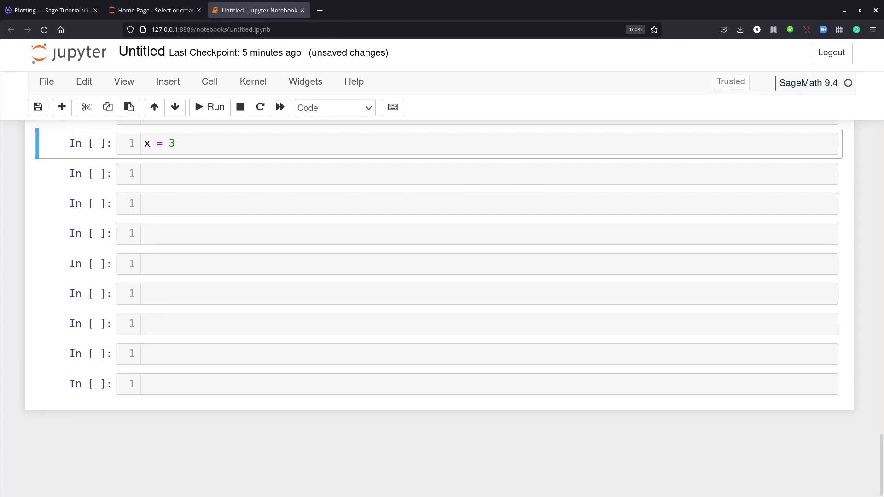
# Step: Run the x = 3 cell using the toolbar Run button
pyautogui.click(193, 144)
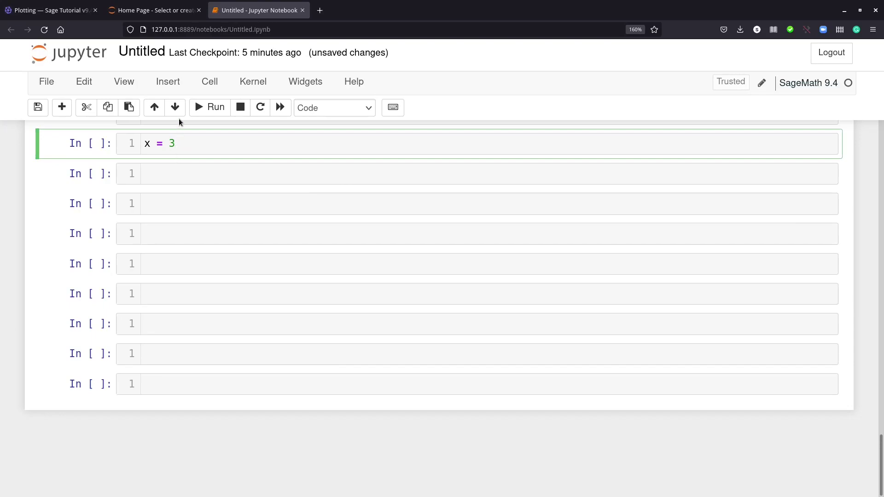
pyautogui.press('Escape')
pyautogui.click(203, 87)
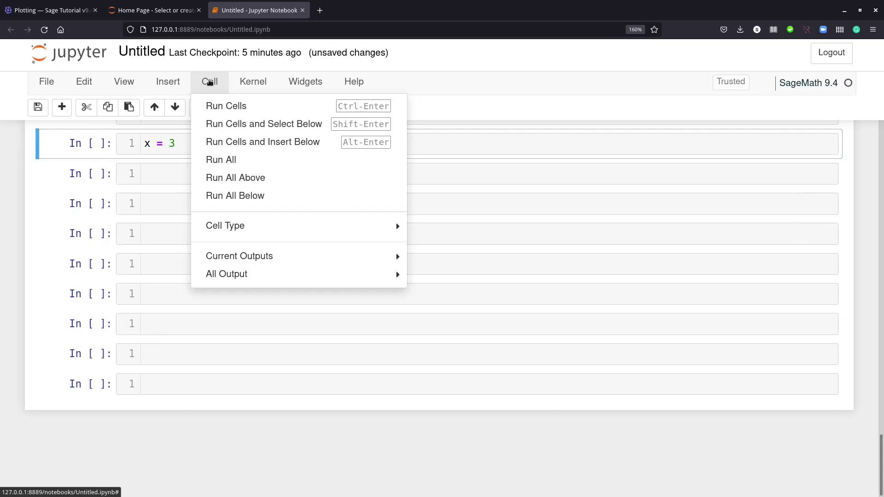
pyautogui.click(210, 86)
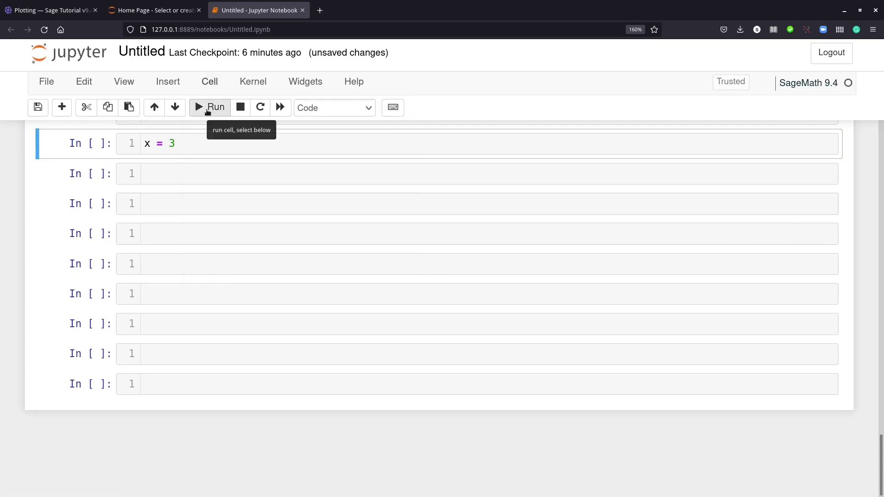
pyautogui.click(208, 111)
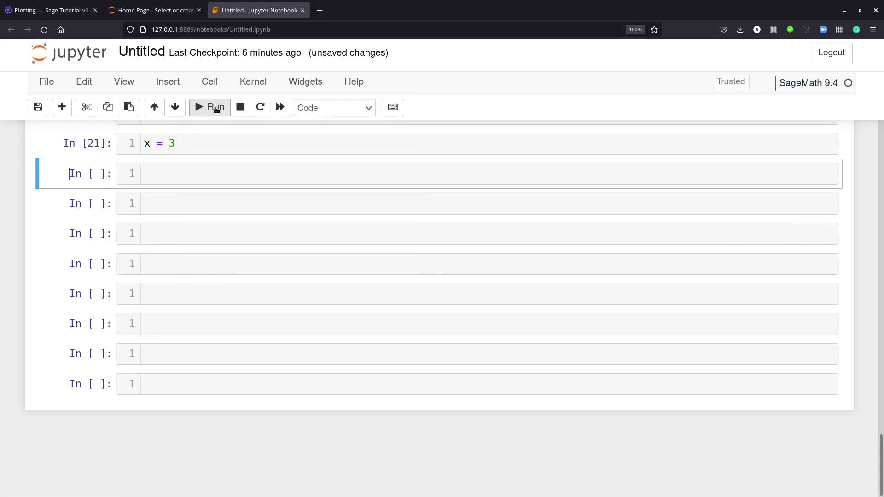
# Step: Evaluate x in the next two cells, each printing 3
pyautogui.click(165, 176)
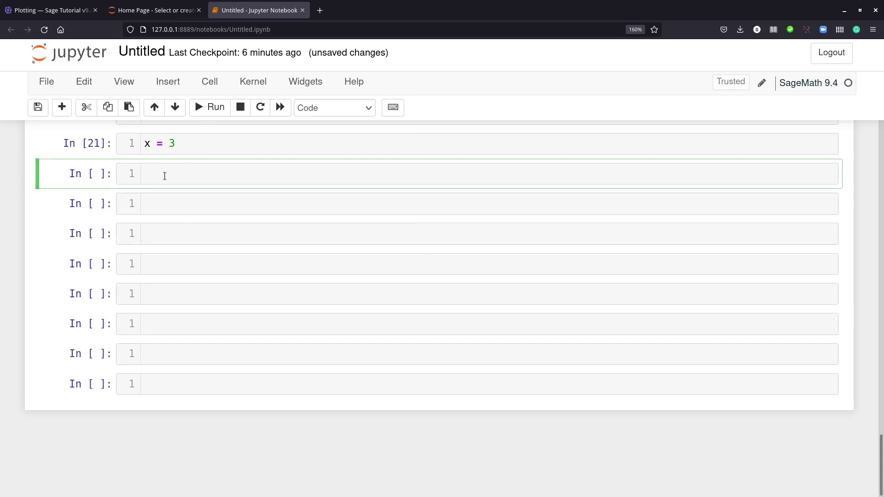
pyautogui.write('x')
pyautogui.hotkey('shift', 'Return')
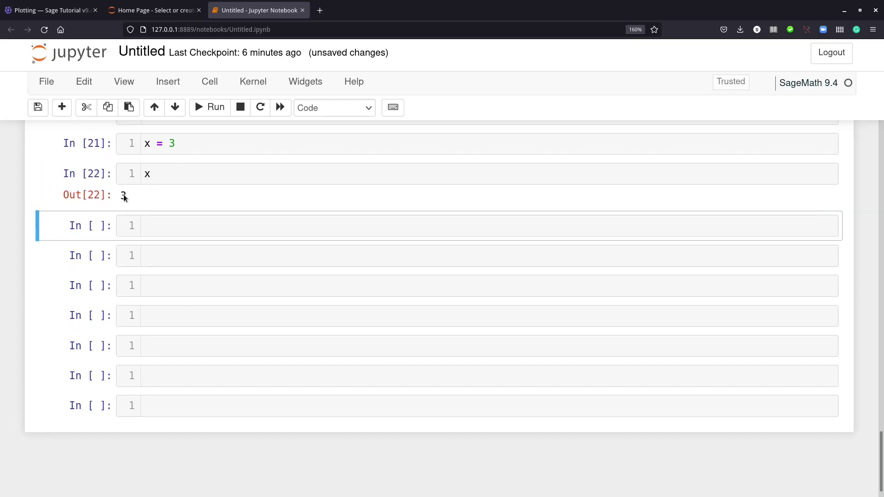
pyautogui.click(152, 225)
pyautogui.write('x')
pyautogui.press('Return')
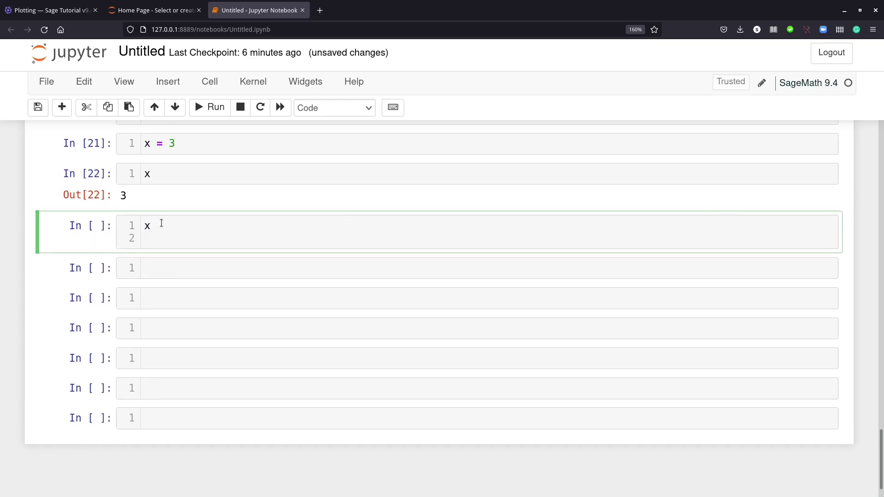
pyautogui.press('BackSpace')
pyautogui.hotkey('ctrl', 'Return')
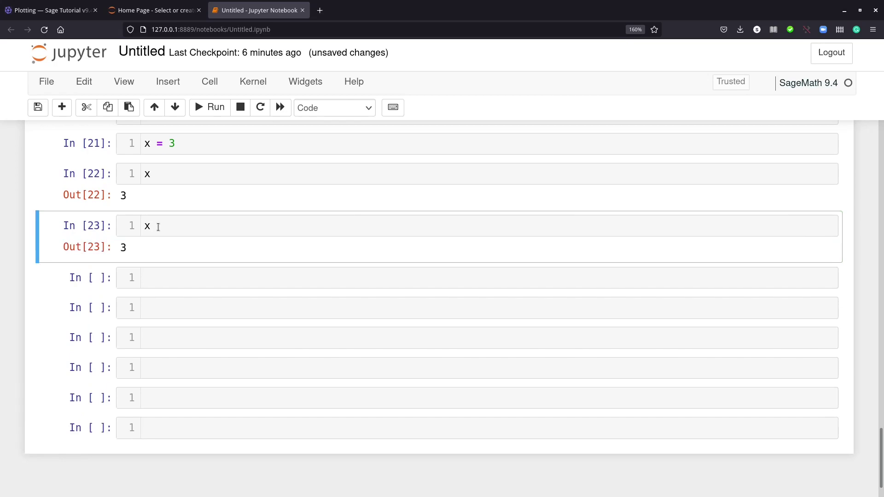
pyautogui.press('Return')
pyautogui.hotkey('ctrl', 'Return')
pyautogui.hotkey('ctrl', 'Return')
pyautogui.press('Return')
pyautogui.hotkey('ctrl', 'Return')
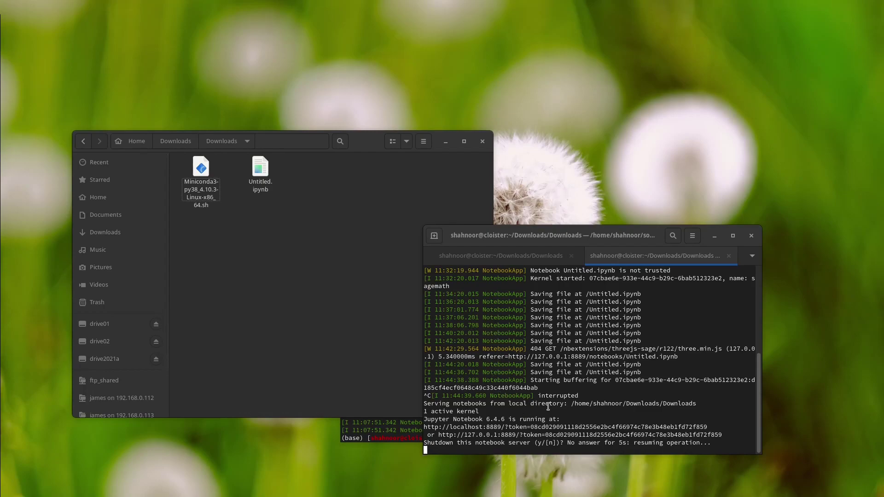
# Step: Stop the Jupyter server with Ctrl+C and confirm the shutdown with y
pyautogui.hotkey('ctrl', 'c')
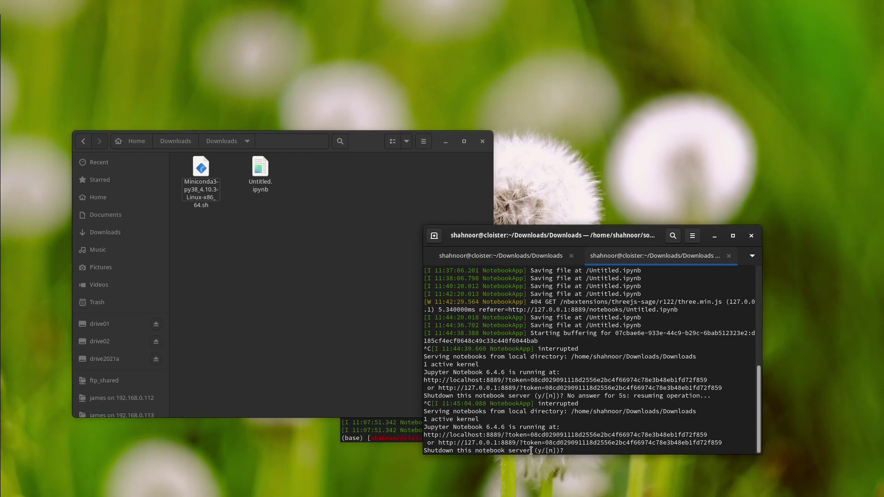
pyautogui.write('y')
pyautogui.press('Return')
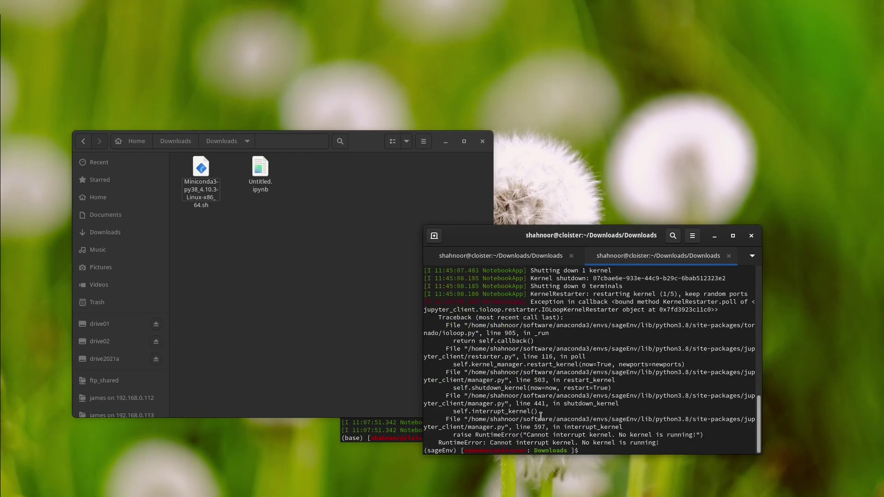